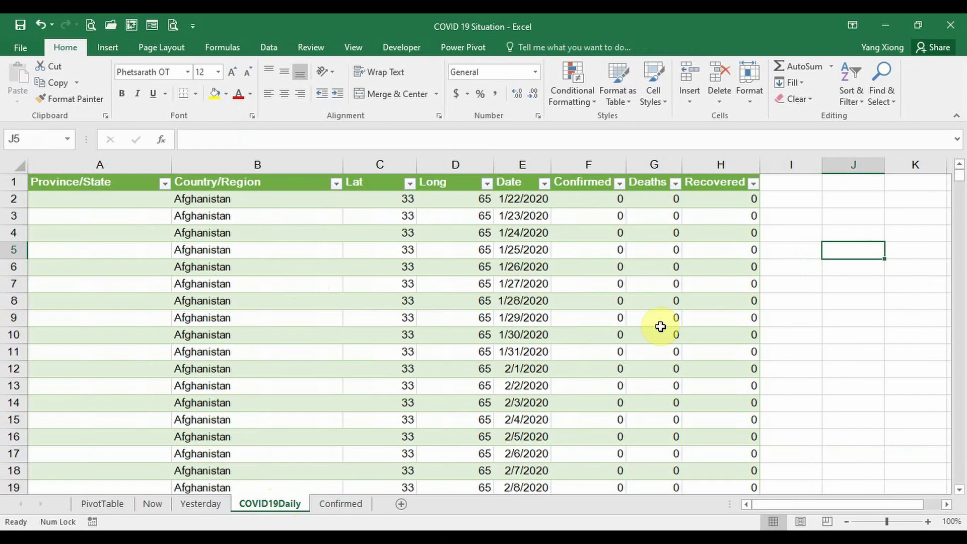
# Inspect the COVID19Daily table's design and query options and its last Afghanistan row, dated 4/1/2020.
pyautogui.click(518, 283)
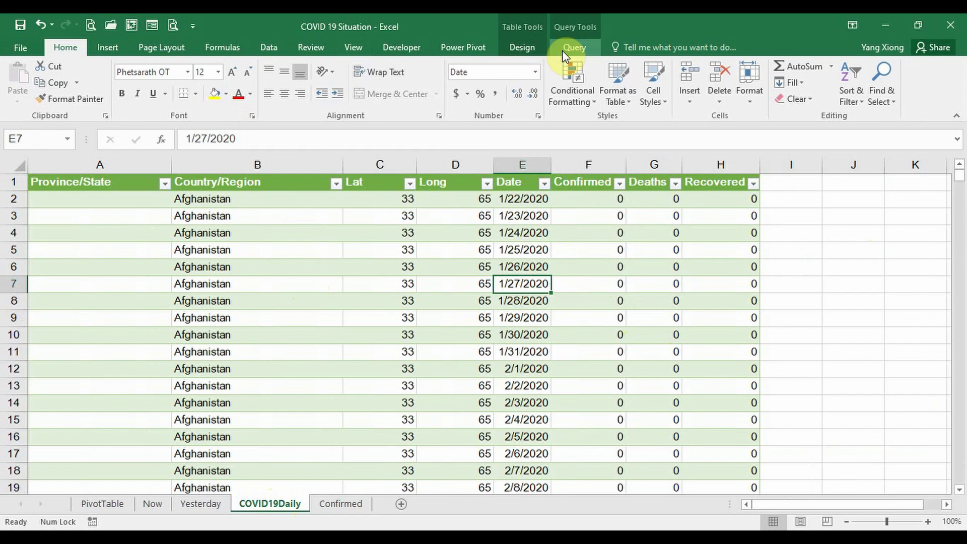
pyautogui.click(531, 51)
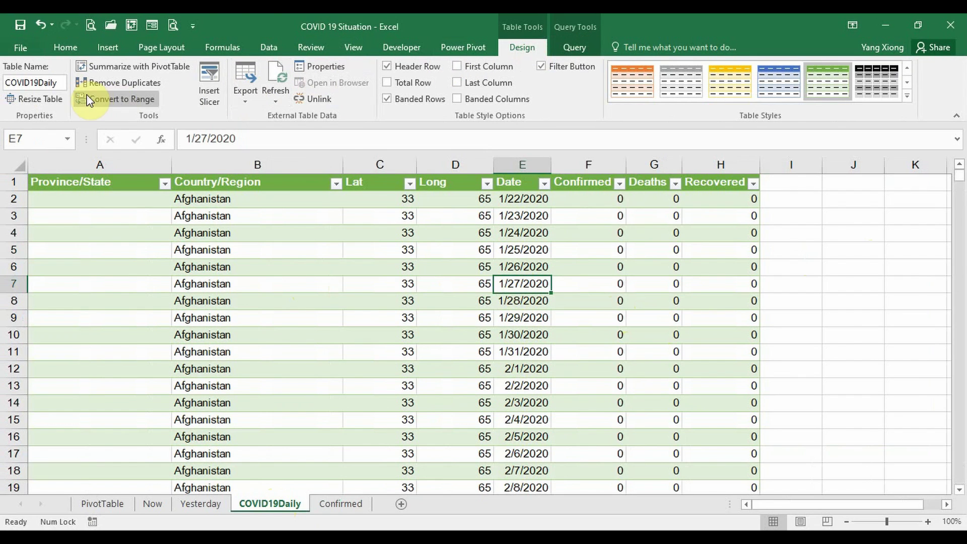
pyautogui.click(567, 42)
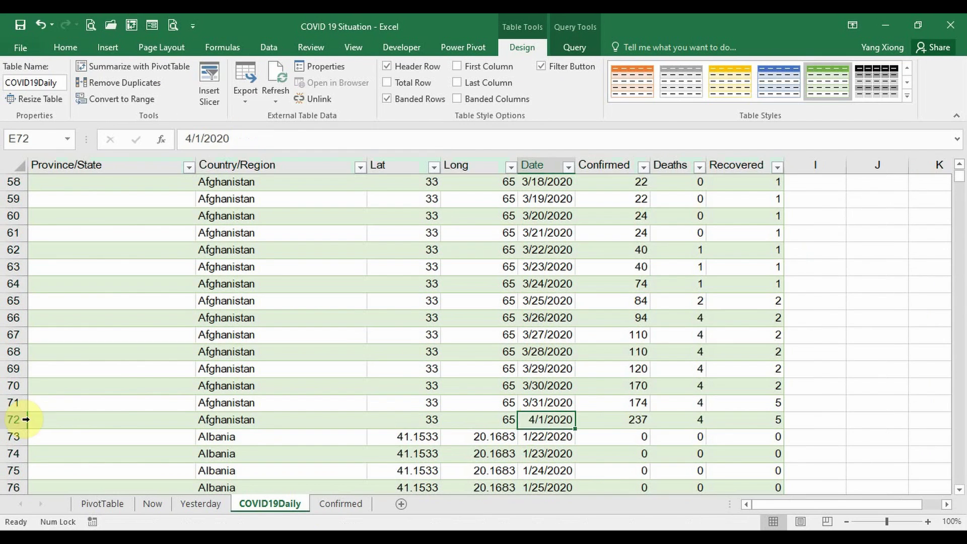
pyautogui.click(31, 419)
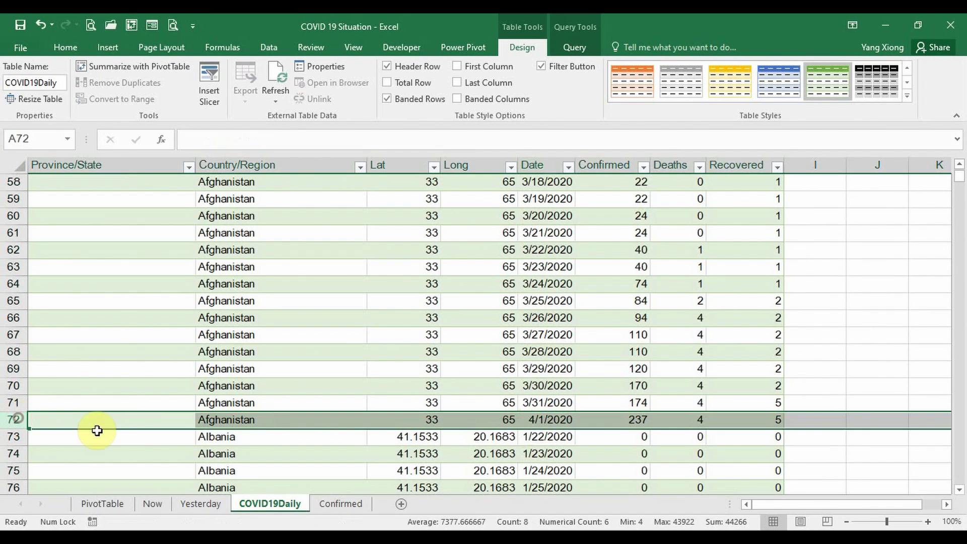
pyautogui.click(220, 421)
pyautogui.click(533, 420)
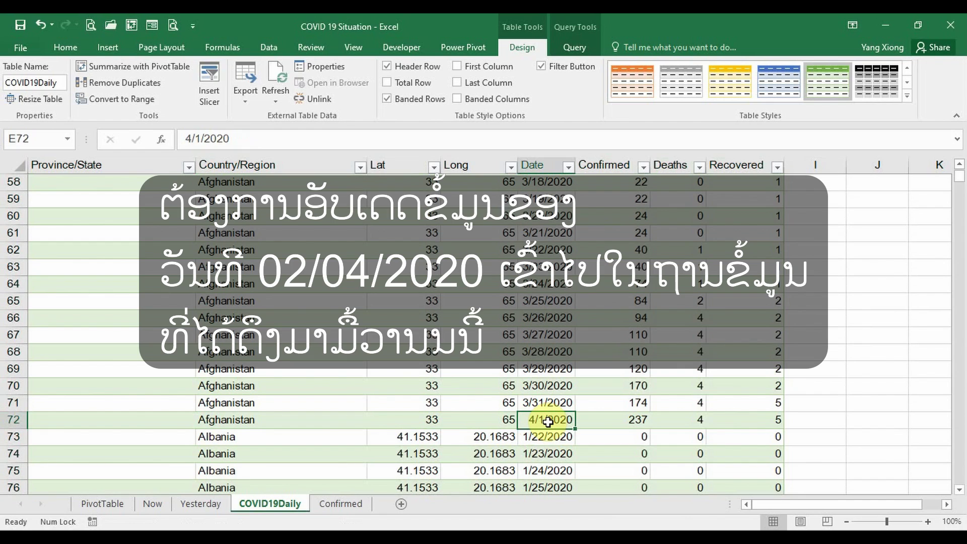
# Test entering the date 4/2/2020 in a spare cell beside the table, then clear it.
pyautogui.click(864, 422)
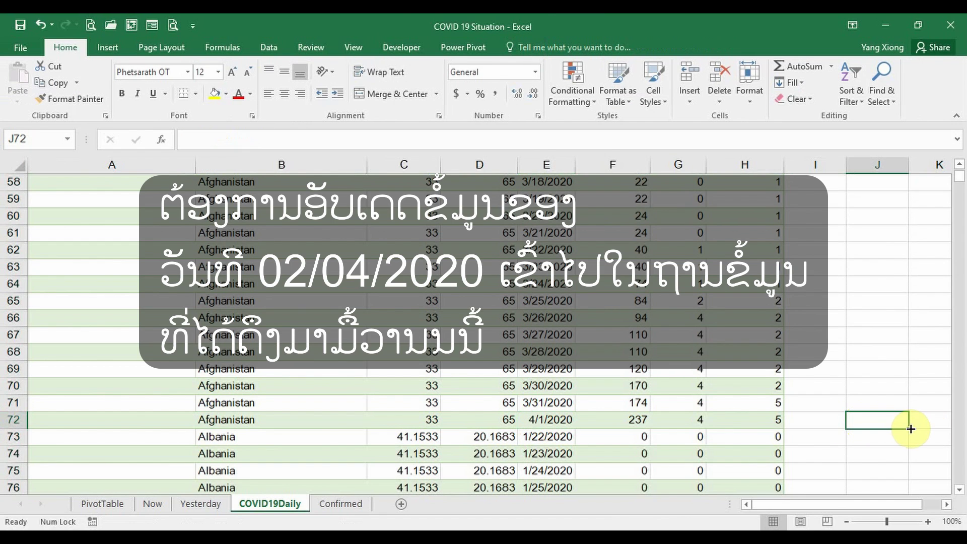
pyautogui.write('4/2/2020')
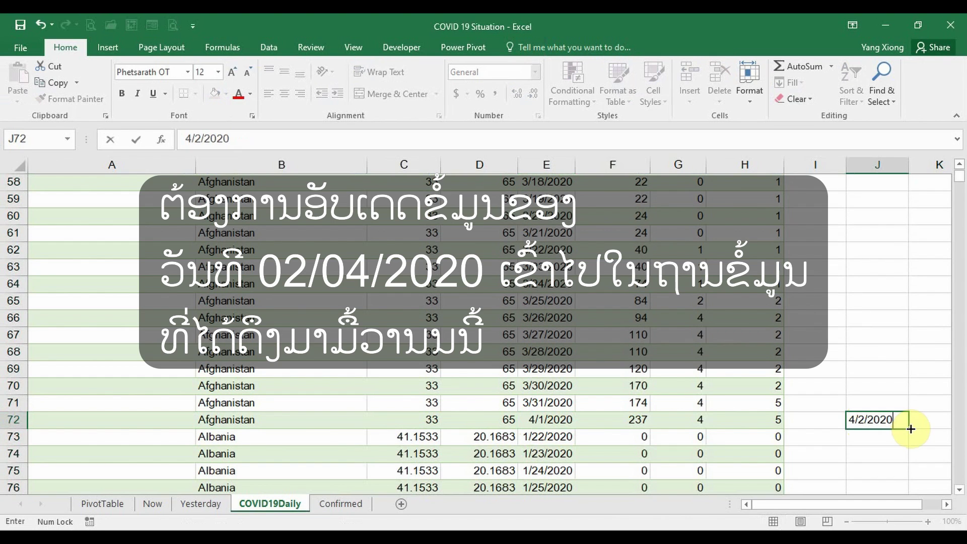
pyautogui.hotkey('ctrl', 'Return')
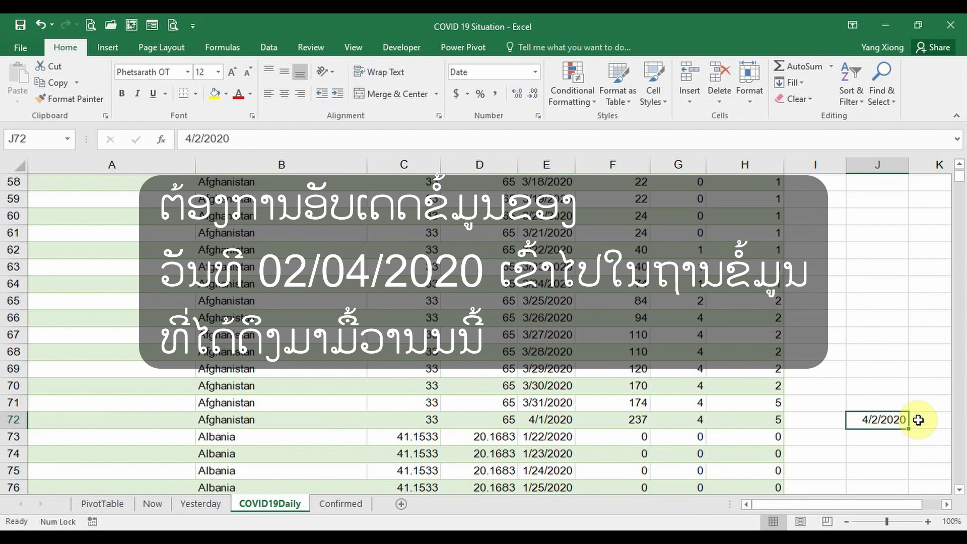
pyautogui.press('Delete')
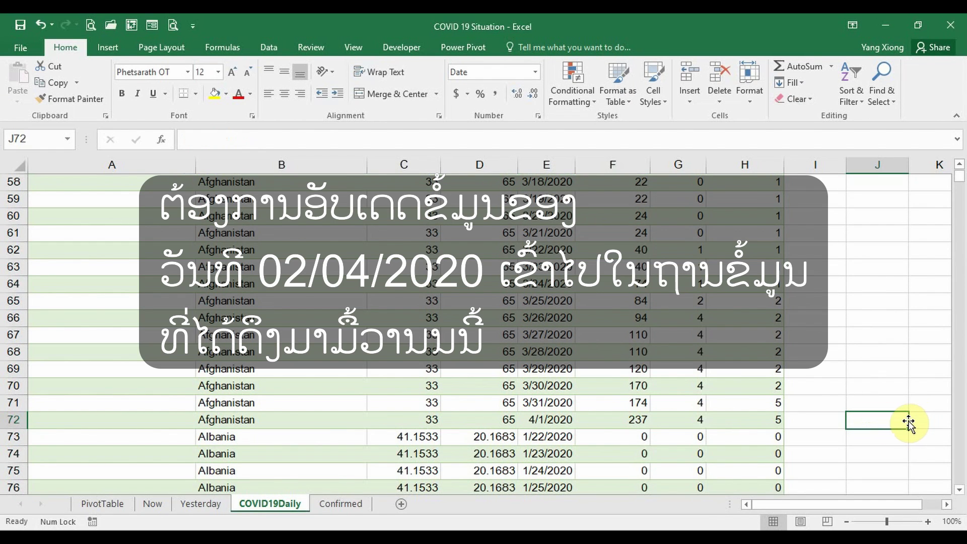
# Edit the table's query in Power Query and select time_series_covid19_confirmed_global from the Queries pane.
pyautogui.click(334, 214)
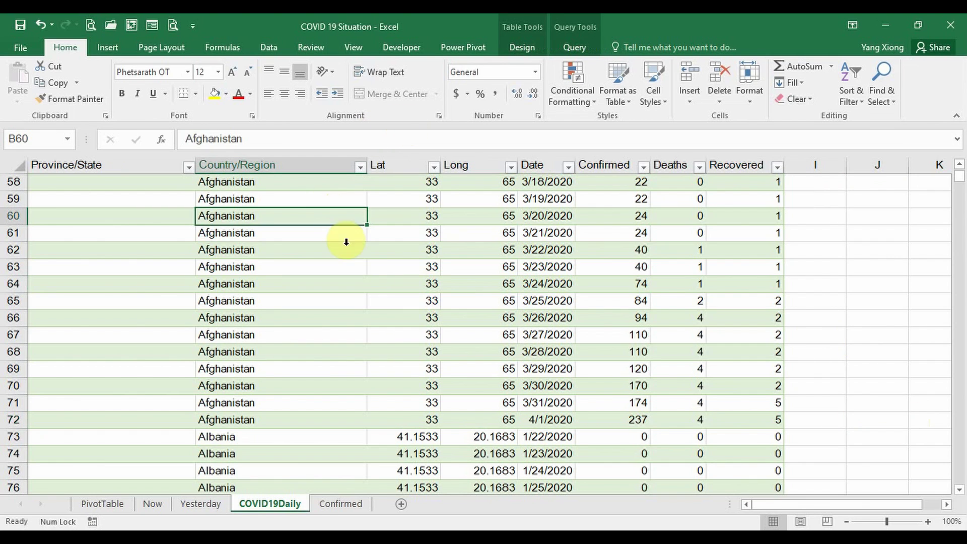
pyautogui.click(353, 266)
pyautogui.click(224, 283)
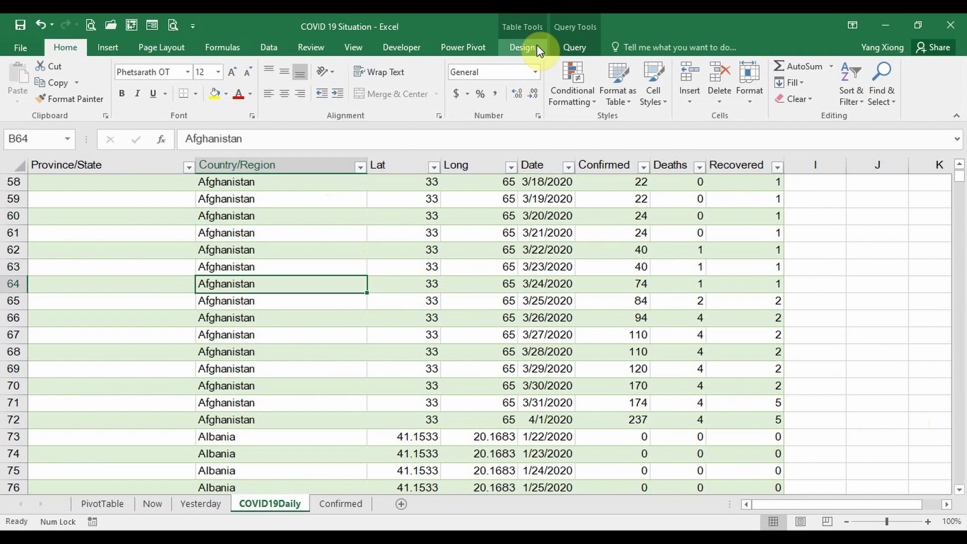
pyautogui.click(586, 50)
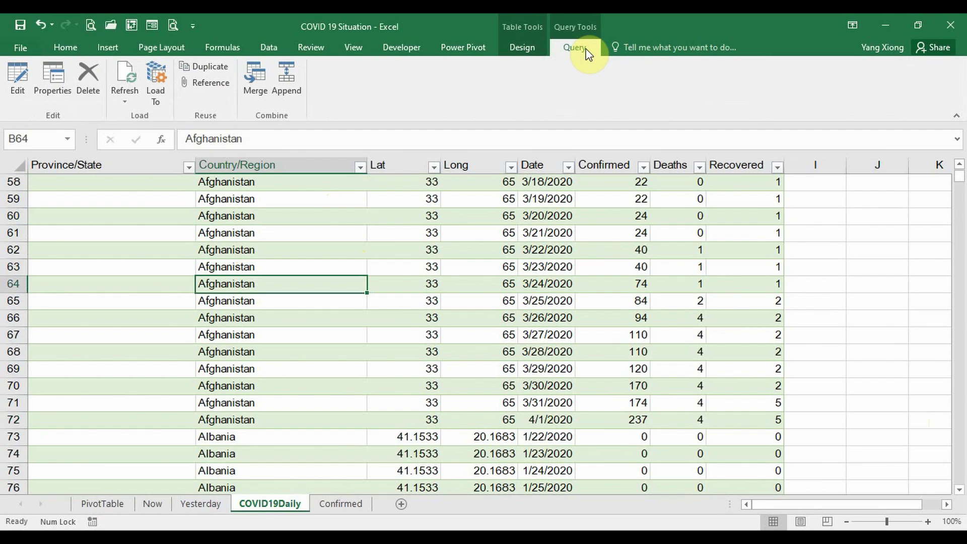
pyautogui.click(18, 101)
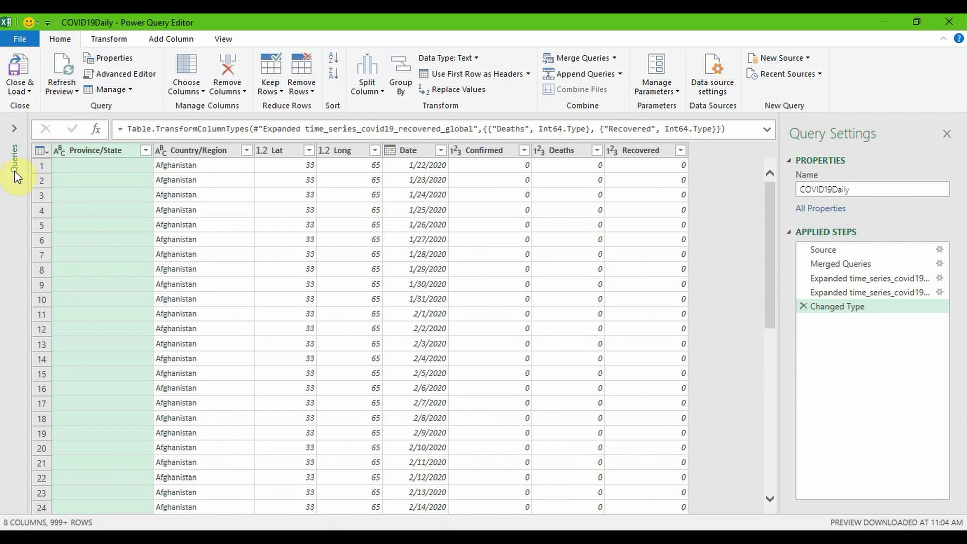
pyautogui.click(12, 129)
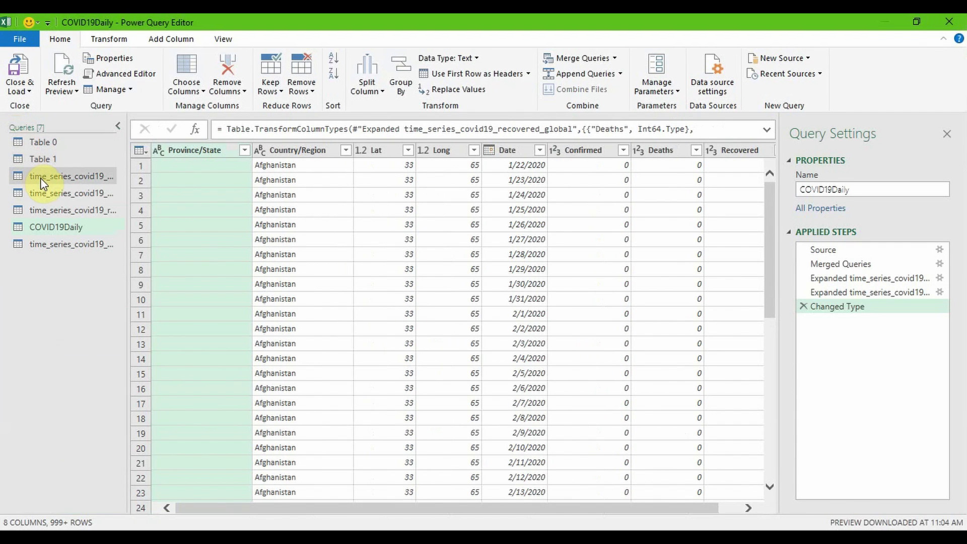
pyautogui.click(77, 177)
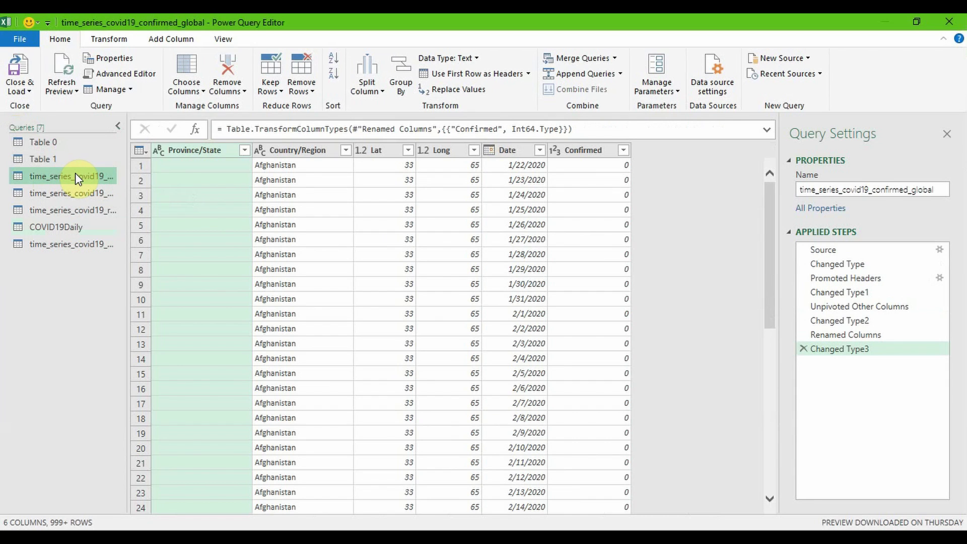
# Open the confirmed_global query's M code in the Advanced Editor.
pyautogui.rightClick(76, 178)
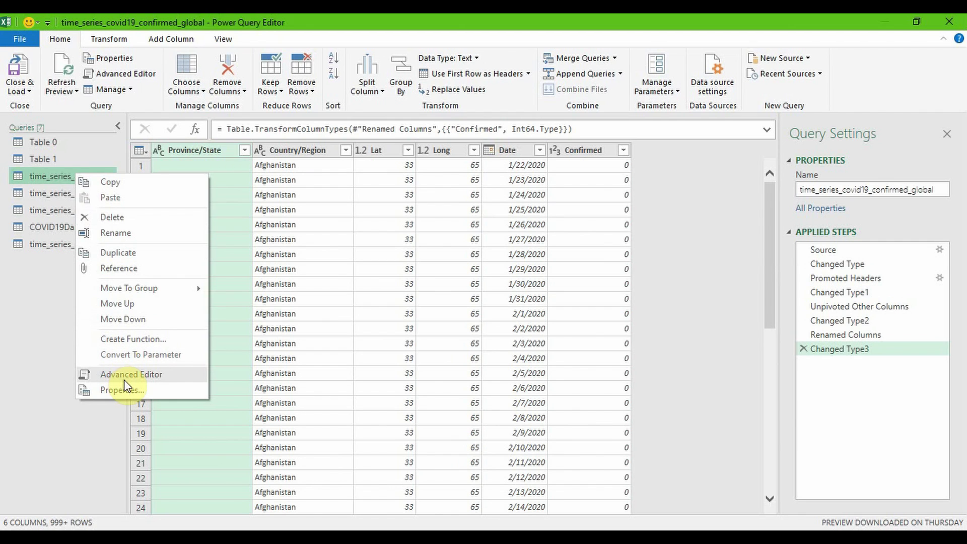
pyautogui.click(95, 378)
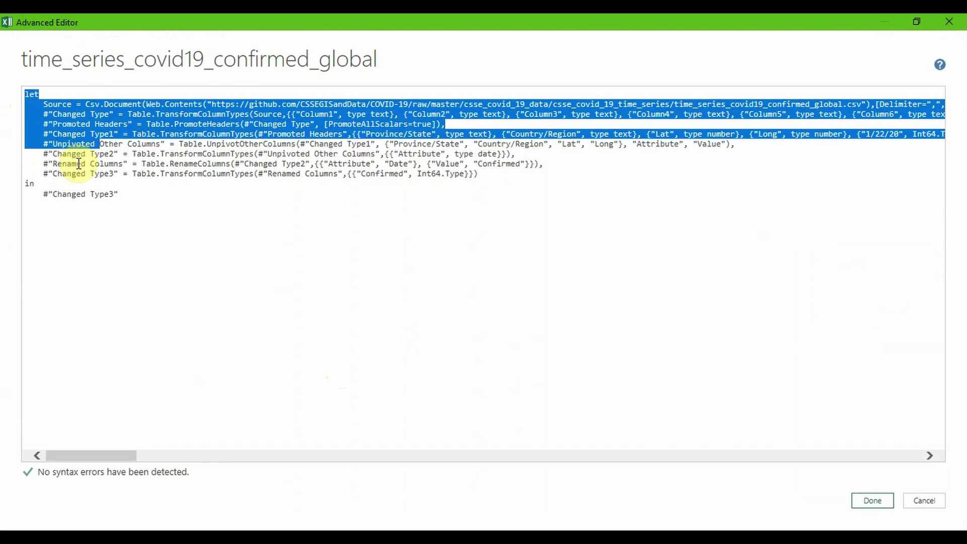
pyautogui.moveTo(27, 95); pyautogui.dragTo(157, 215)
pyautogui.click(154, 143)
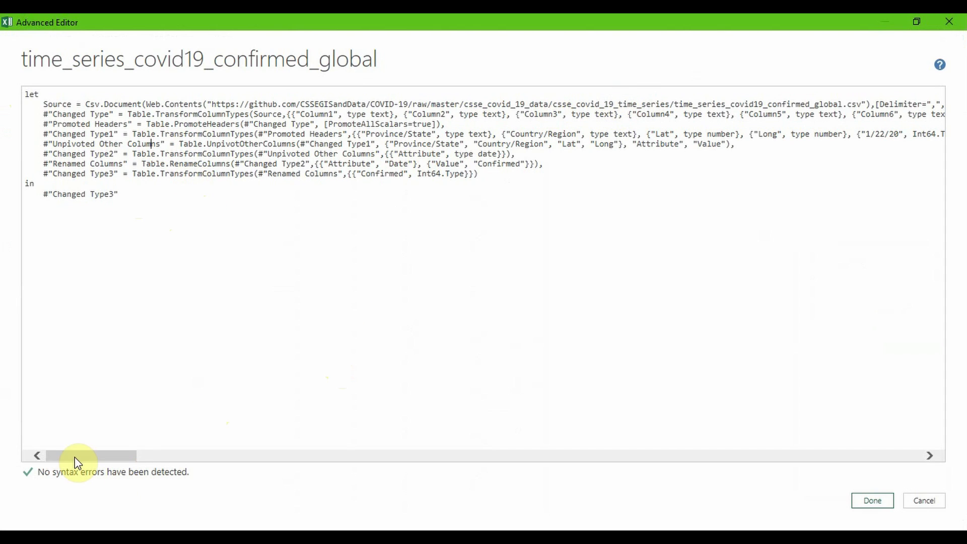
pyautogui.moveTo(75, 459); pyautogui.dragTo(102, 458)
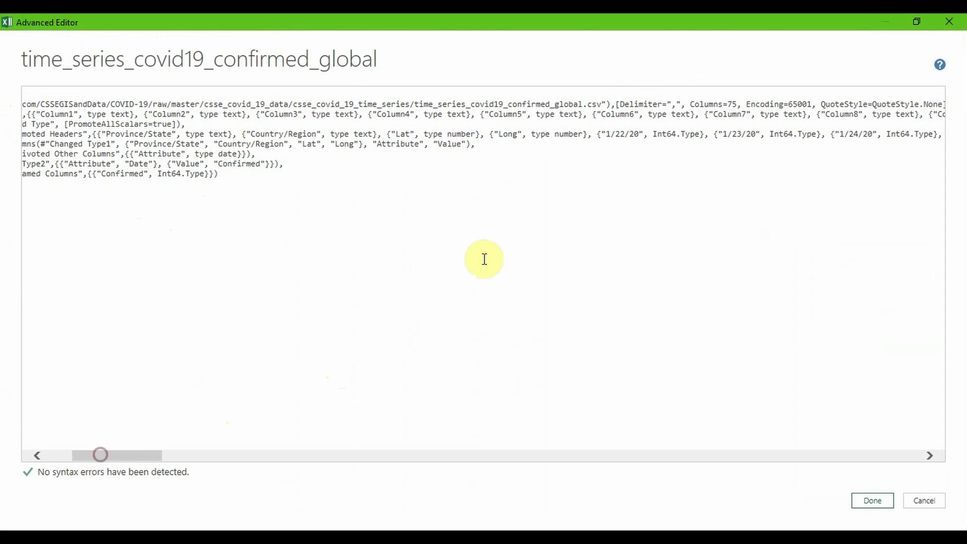
# Change Columns=75 to Columns=76 in the Source line and verify the edit.
pyautogui.click(610, 104)
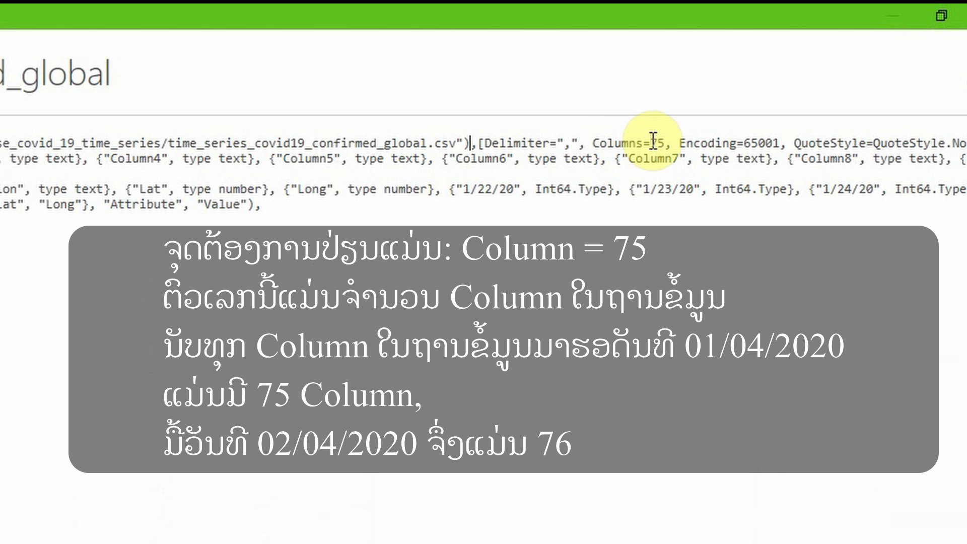
pyautogui.moveTo(649, 141); pyautogui.dragTo(663, 141)
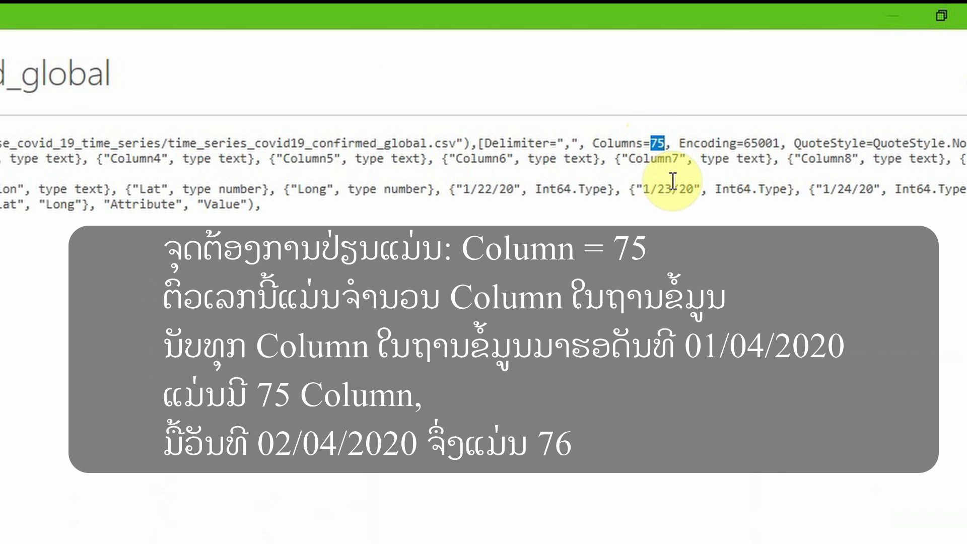
pyautogui.click(657, 143)
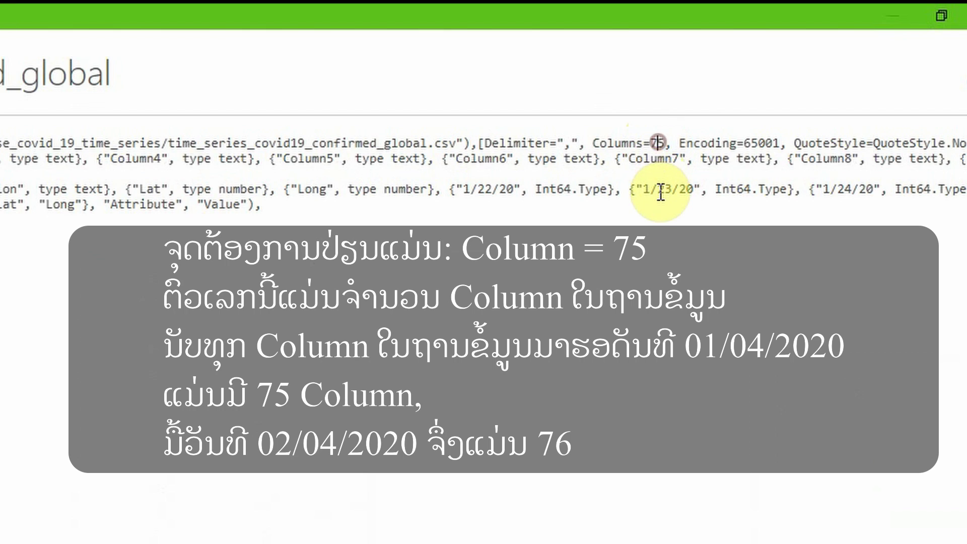
pyautogui.press('Delete')
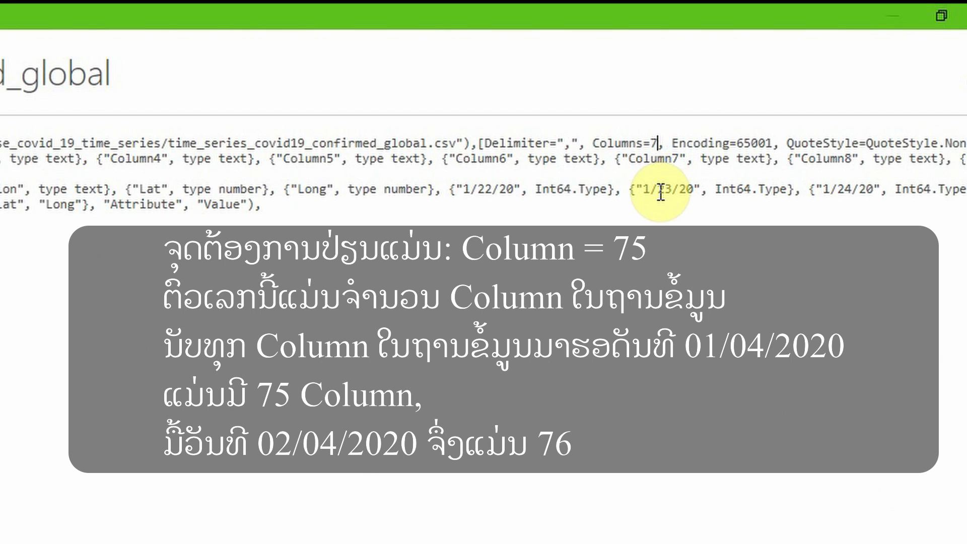
pyautogui.write('6')
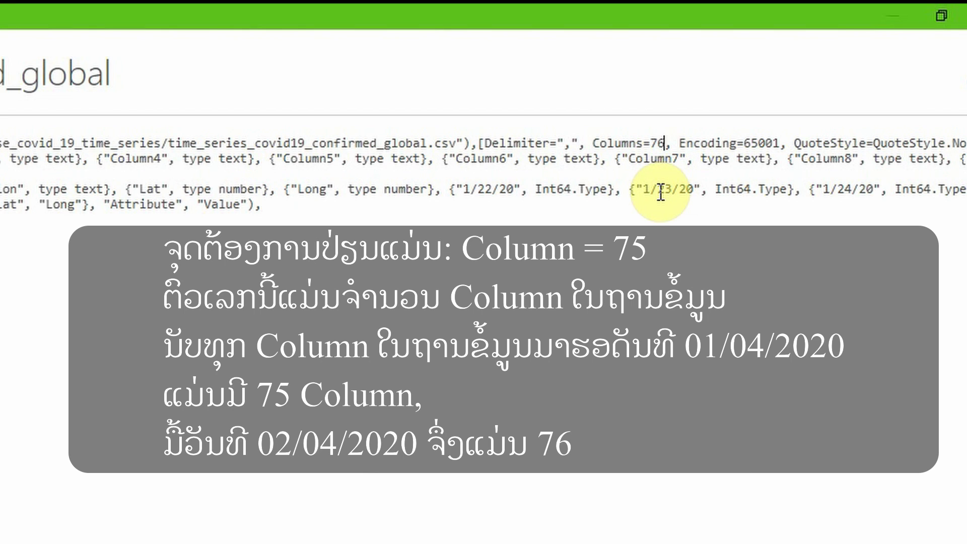
pyautogui.click(688, 169)
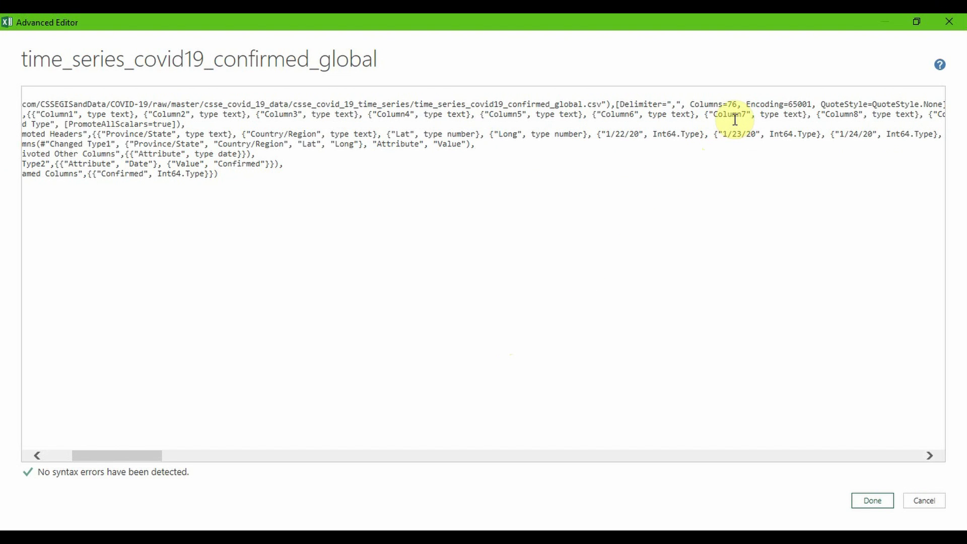
pyautogui.moveTo(690, 104); pyautogui.dragTo(738, 105)
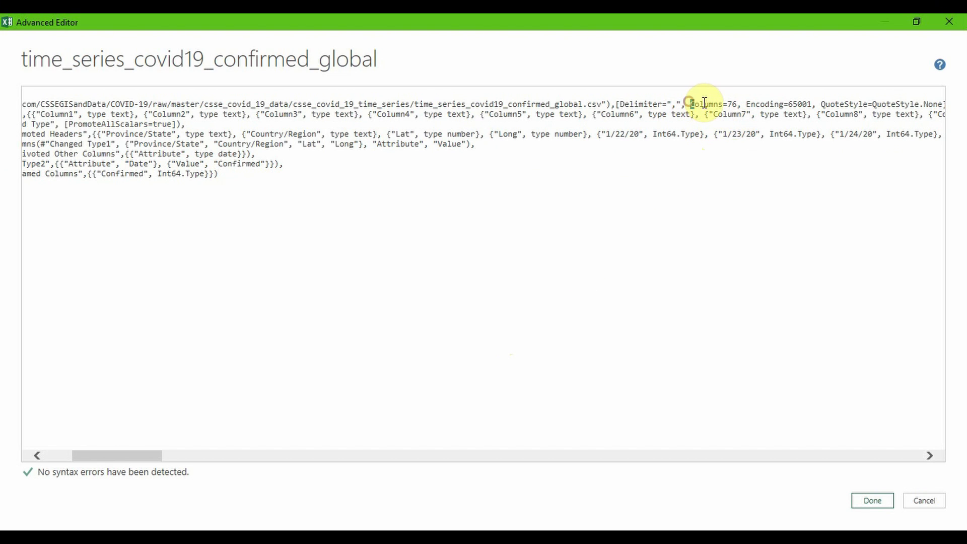
pyautogui.click(734, 107)
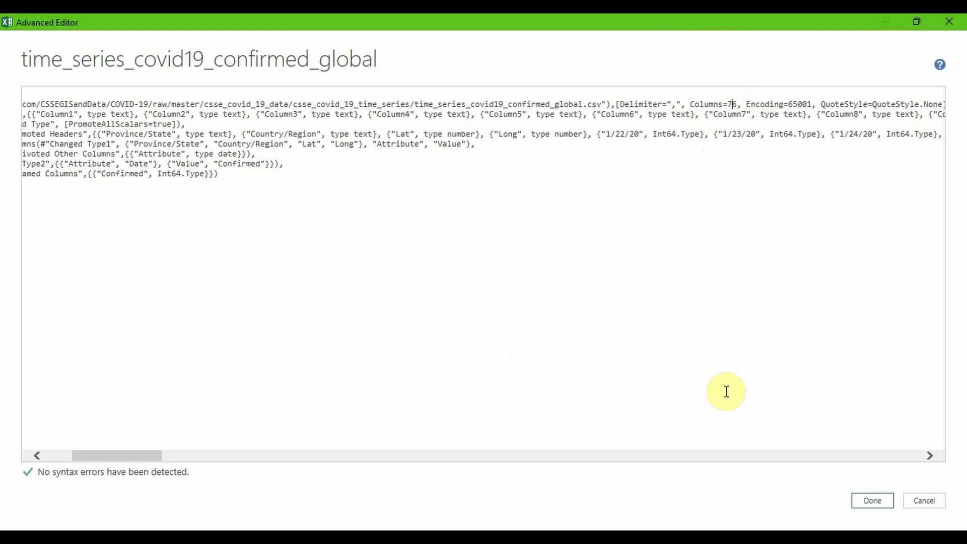
# Apply the edited code and confirm Afghanistan's row 72 now shows 4/2/2020 with 273 confirmed.
pyautogui.click(876, 501)
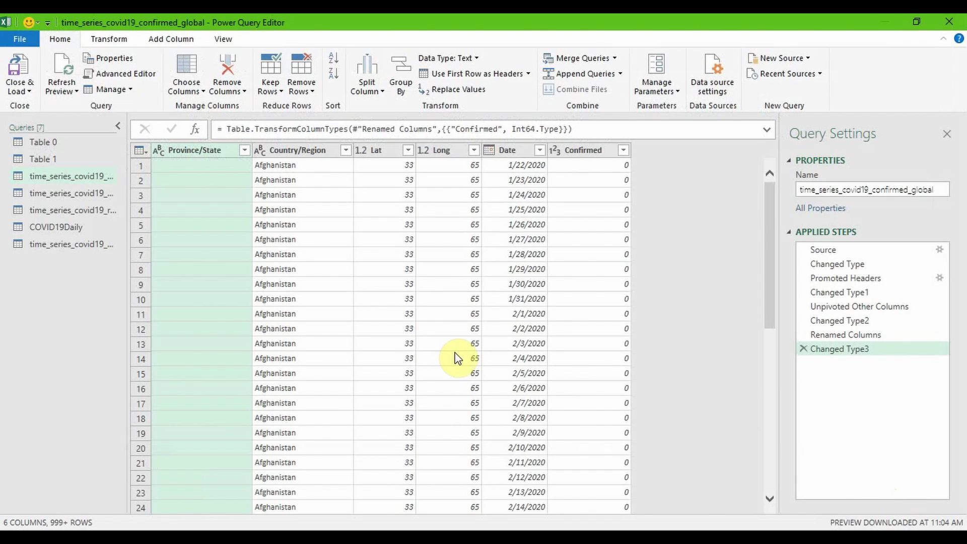
pyautogui.scroll(-2, 473, 353)
pyautogui.scroll(-4, 473, 355)
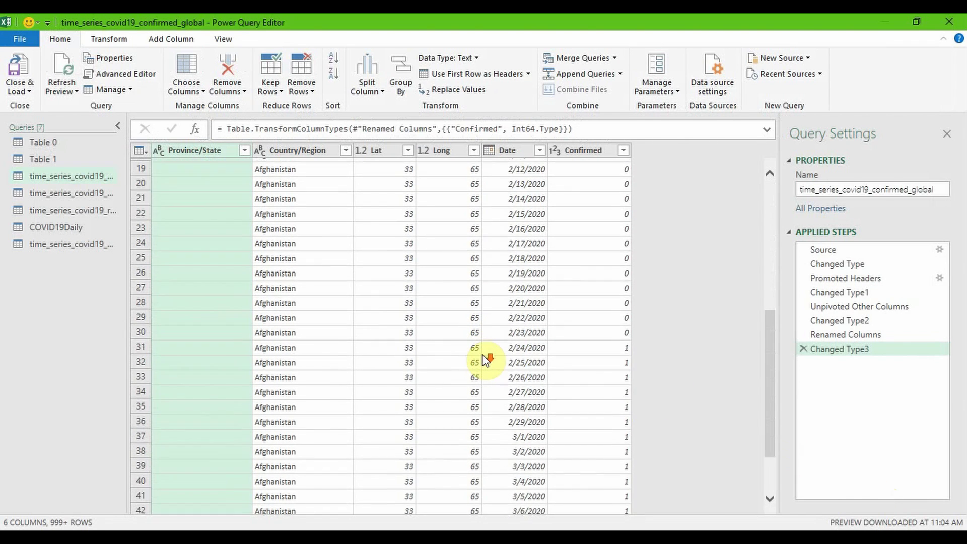
pyautogui.scroll(-2, 474, 357)
pyautogui.scroll(-4, 477, 359)
pyautogui.scroll(-4, 417, 406)
pyautogui.scroll(-3, 391, 401)
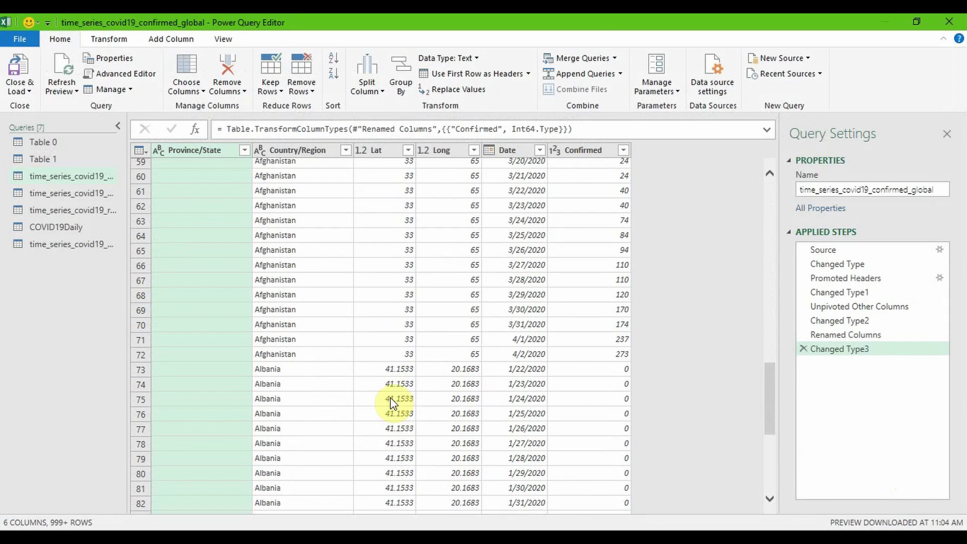
pyautogui.click(328, 355)
pyautogui.click(524, 355)
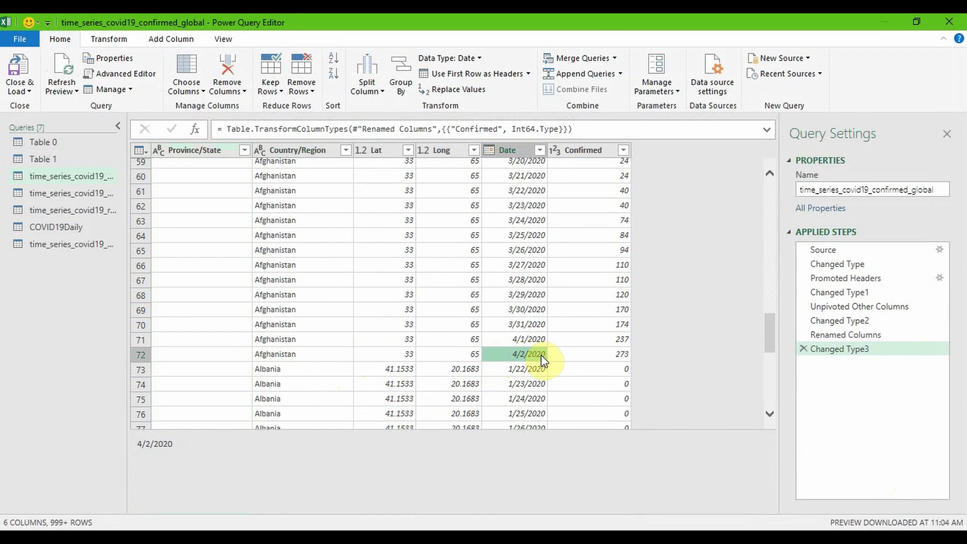
# Confirm the deaths_global query still ends at 4/1/2020, then open its code in Advanced Editor.
pyautogui.click(79, 194)
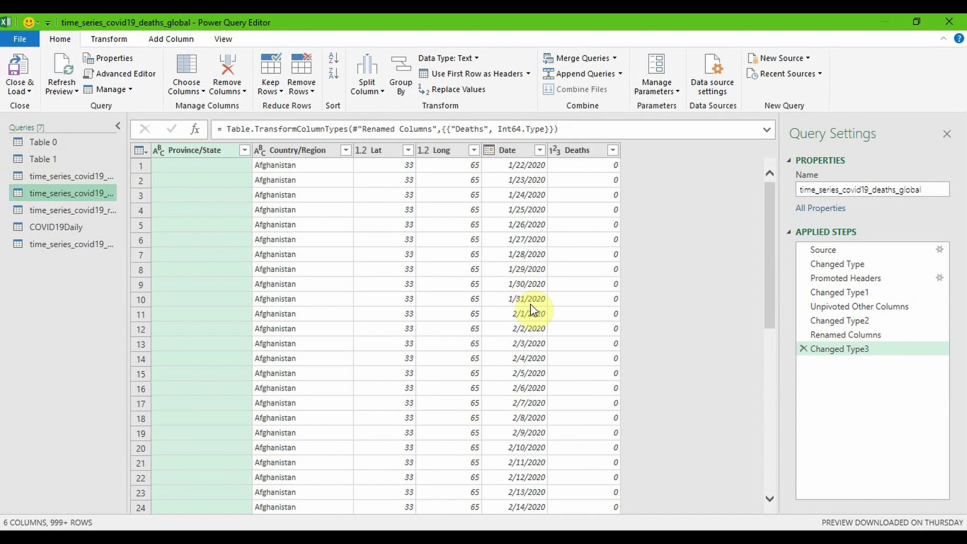
pyautogui.scroll(-6, 531, 307)
pyautogui.scroll(-2, 530, 307)
pyautogui.scroll(-4, 530, 307)
pyautogui.scroll(-6, 530, 308)
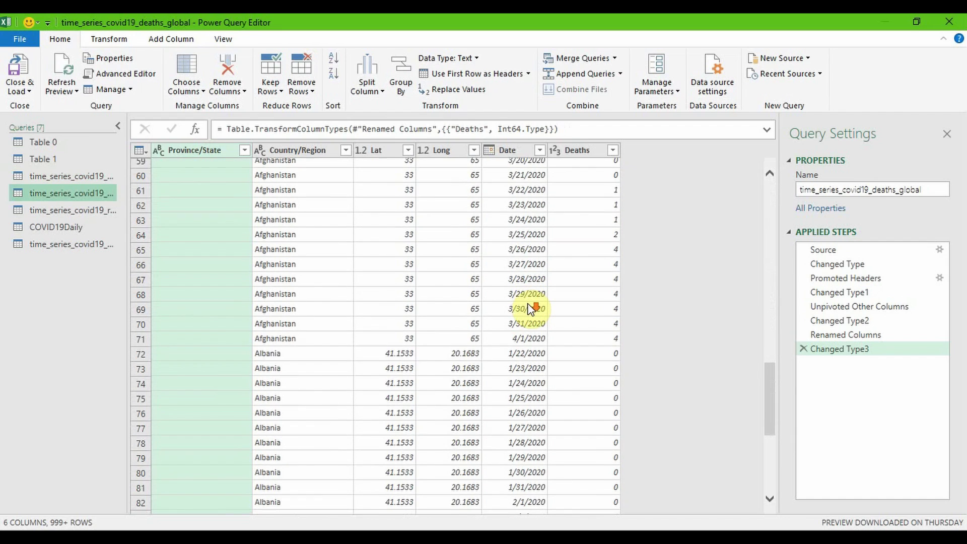
pyautogui.scroll(-2, 530, 307)
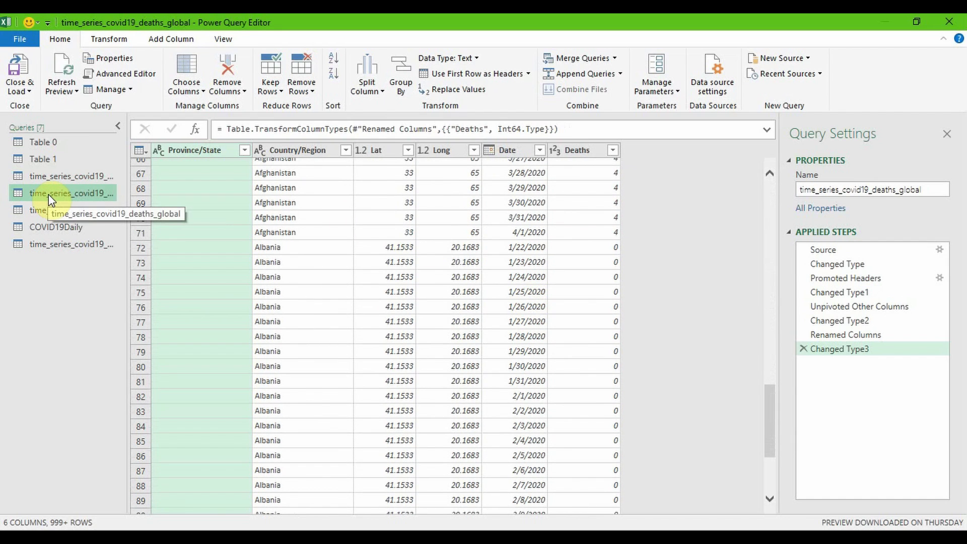
pyautogui.click(518, 233)
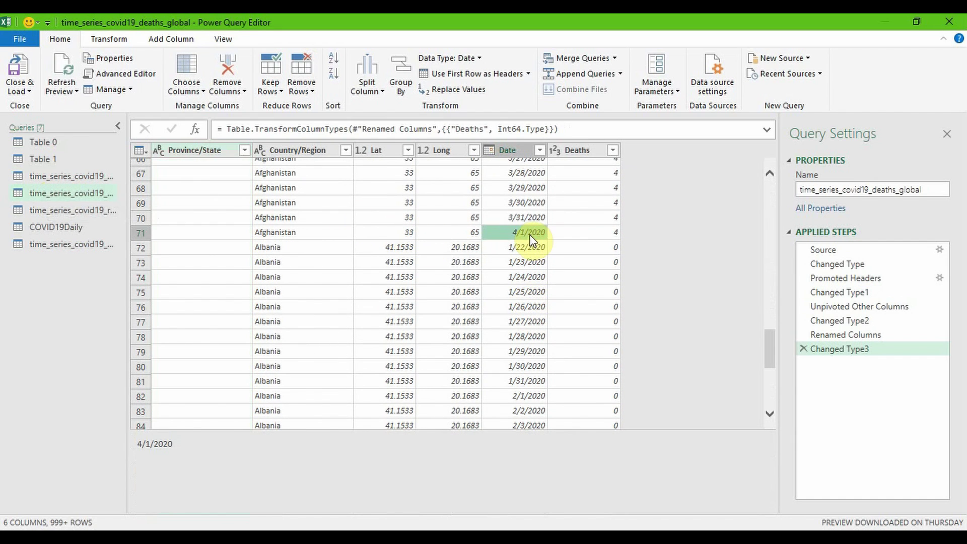
pyautogui.rightClick(77, 195)
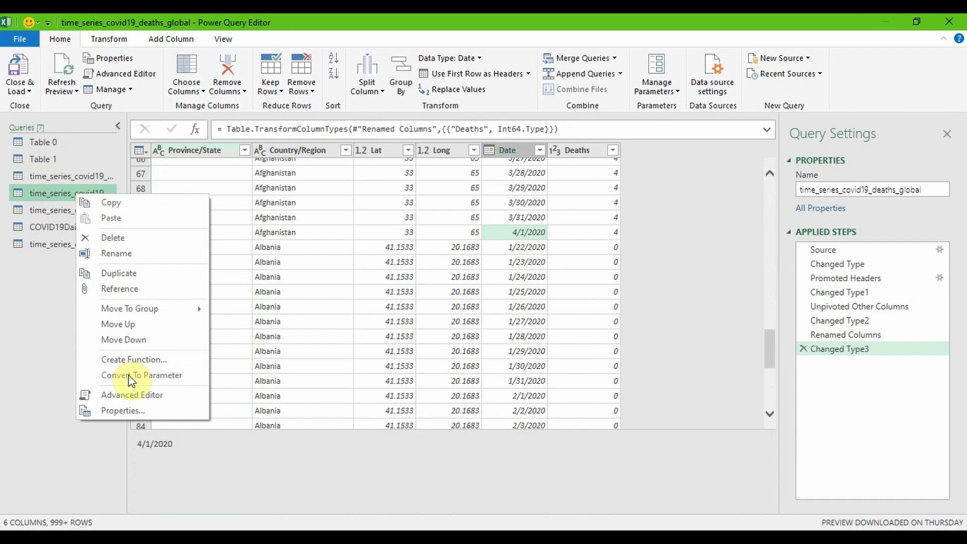
pyautogui.click(133, 396)
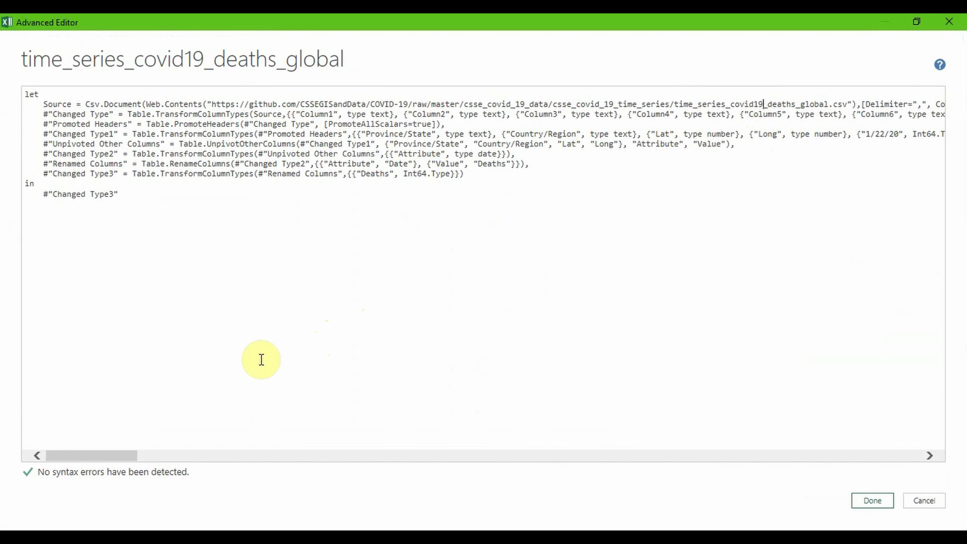
# Replace Columns=75 with Columns=76 in the deaths_global Source line.
pyautogui.moveTo(134, 460); pyautogui.dragTo(172, 460)
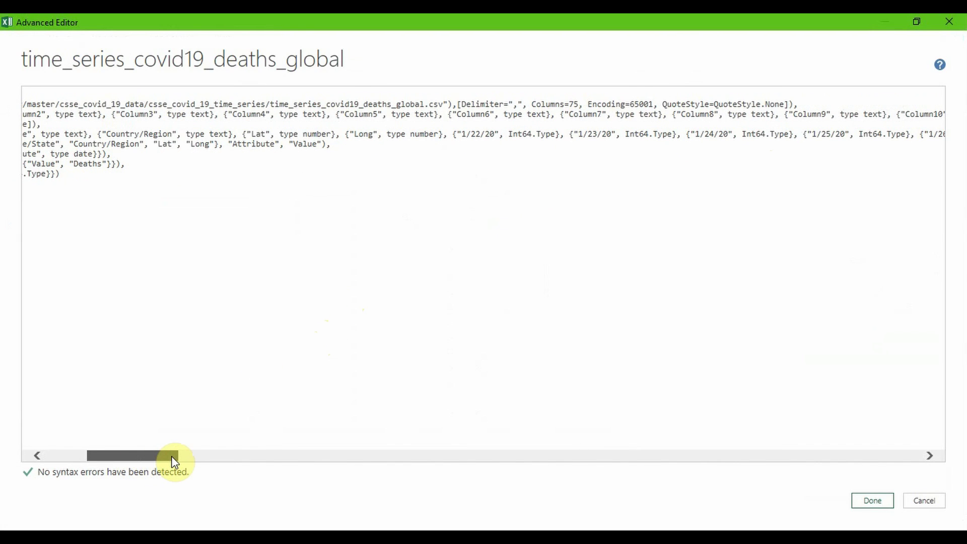
pyautogui.moveTo(564, 104)
pyautogui.mouseDown()
pyautogui.moveTo(525, 105)
pyautogui.moveTo(576, 105)
pyautogui.mouseUp()
pyautogui.click(577, 105)
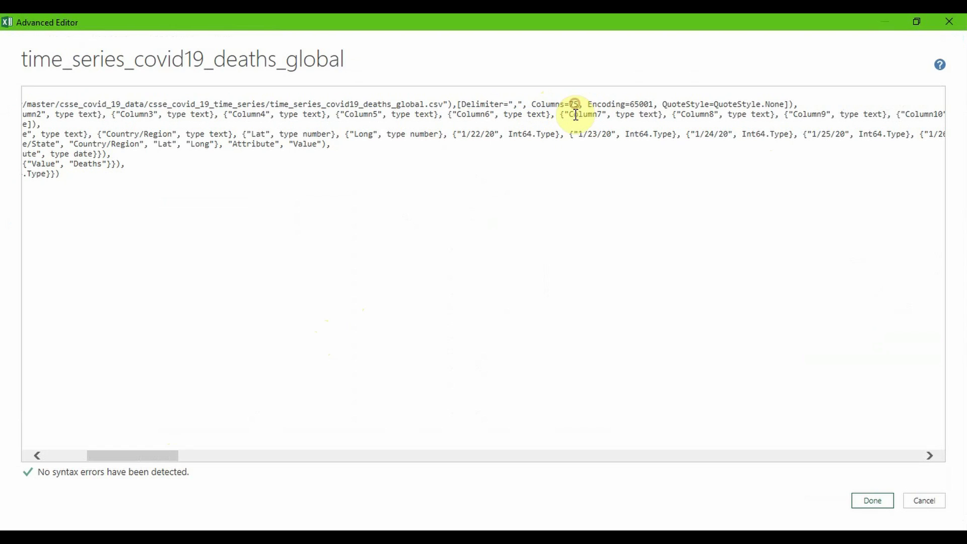
pyautogui.press('Delete')
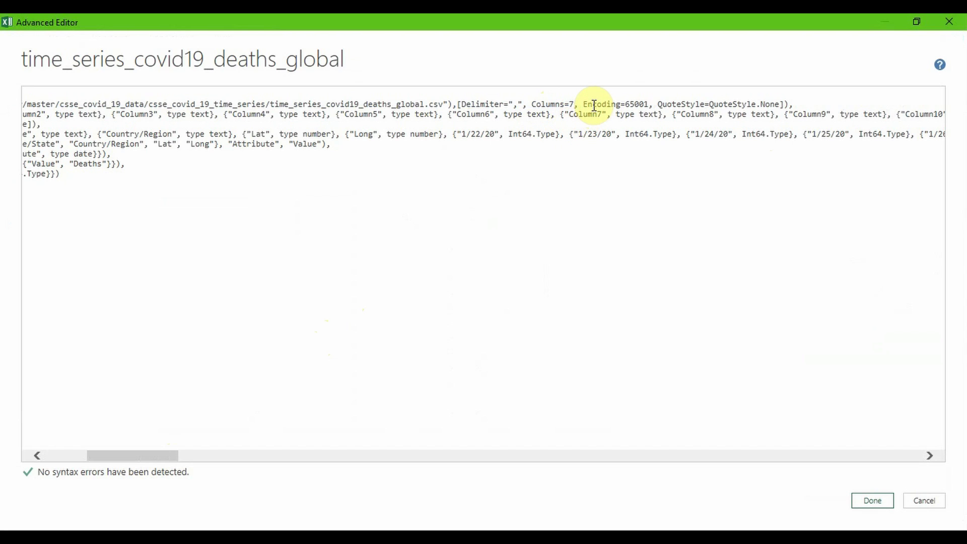
pyautogui.write('6')
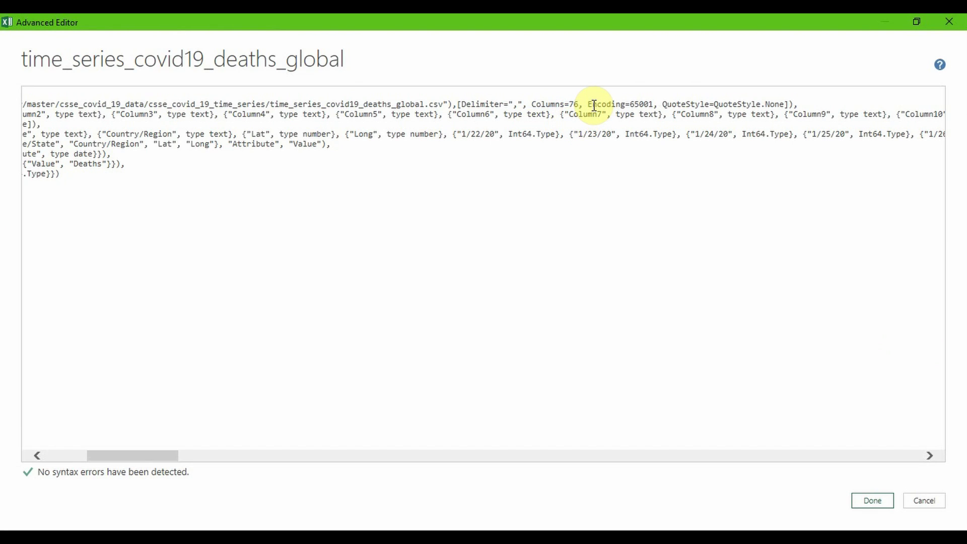
# Apply the deaths_global edit and confirm Afghanistan's row 72 now reaches 4/2/2020.
pyautogui.click(870, 501)
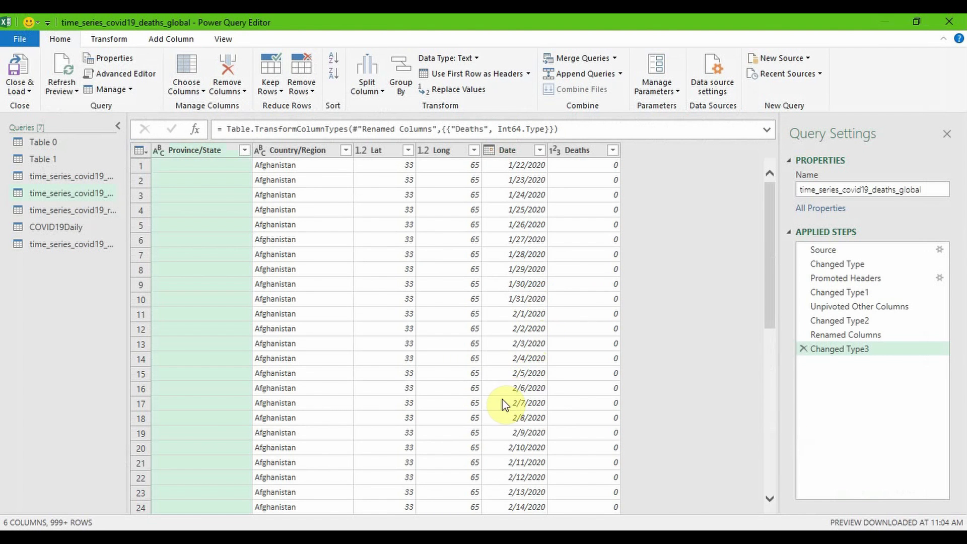
pyautogui.scroll(-2, 503, 403)
pyautogui.scroll(-5, 494, 388)
pyautogui.scroll(-1, 498, 383)
pyautogui.scroll(-2, 504, 378)
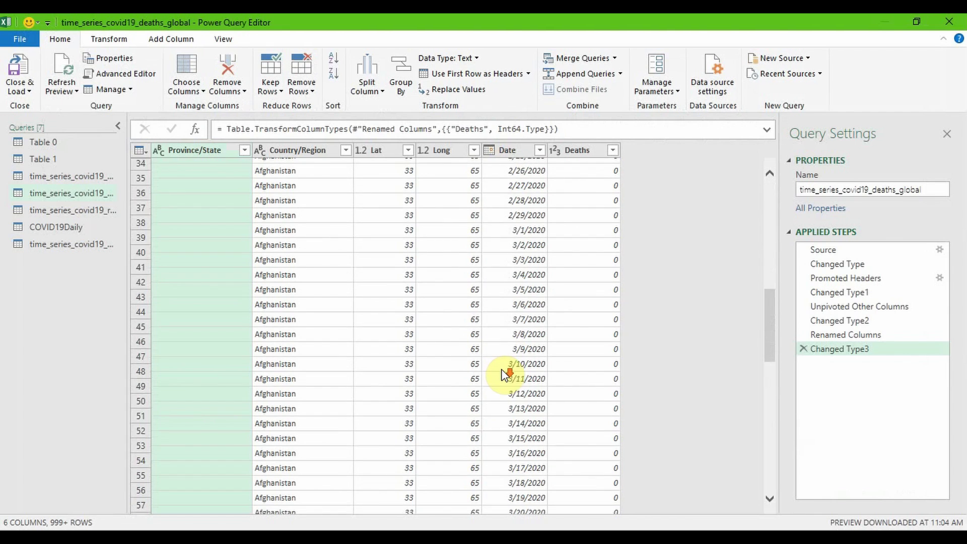
pyautogui.scroll(-5, 503, 373)
pyautogui.scroll(-4, 506, 370)
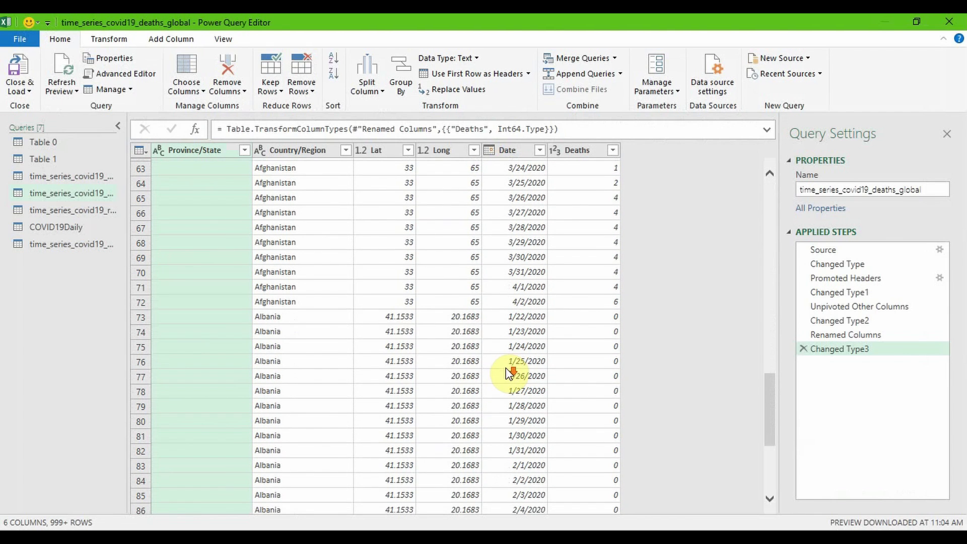
pyautogui.click(304, 301)
pyautogui.click(529, 301)
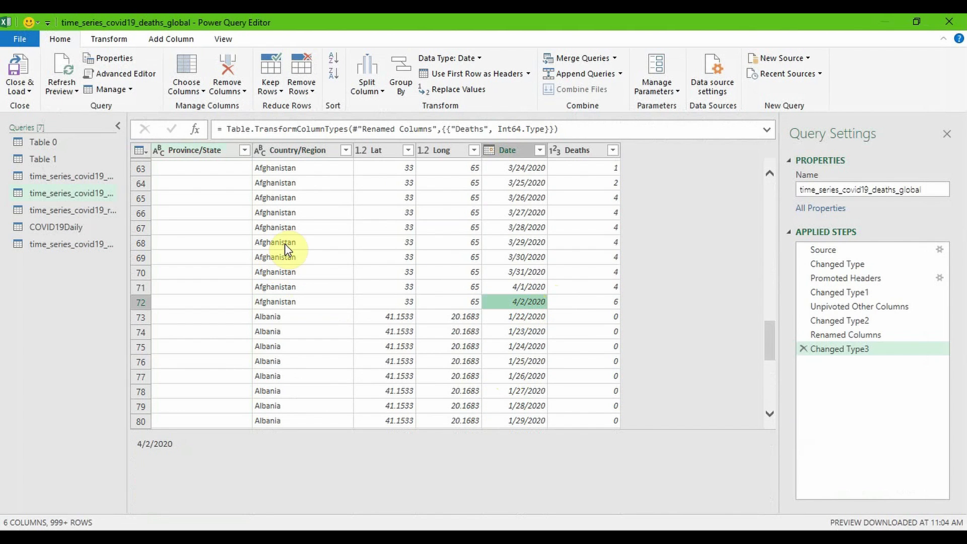
# Check that the recovered_global query still ends at 4/1/2020 and bring up its options.
pyautogui.click(49, 211)
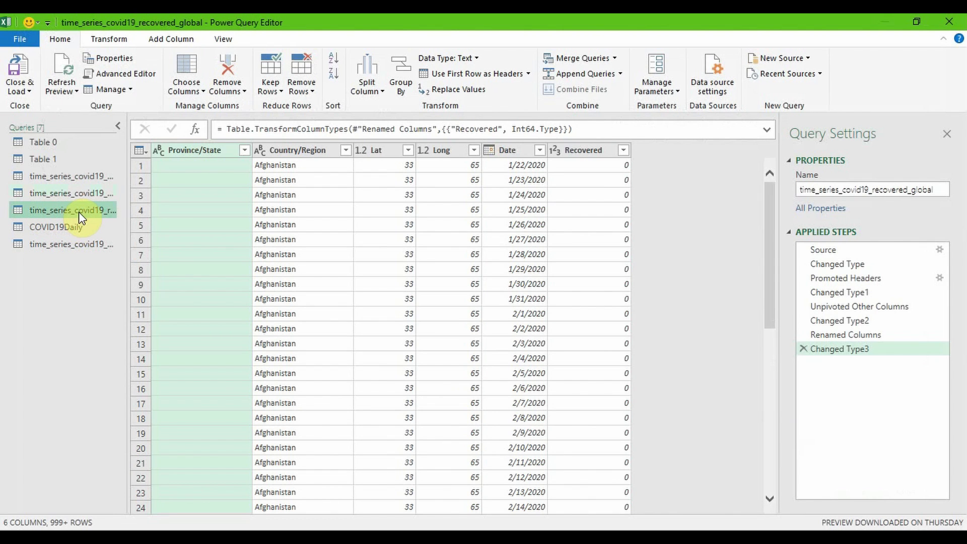
pyautogui.scroll(-3, 529, 297)
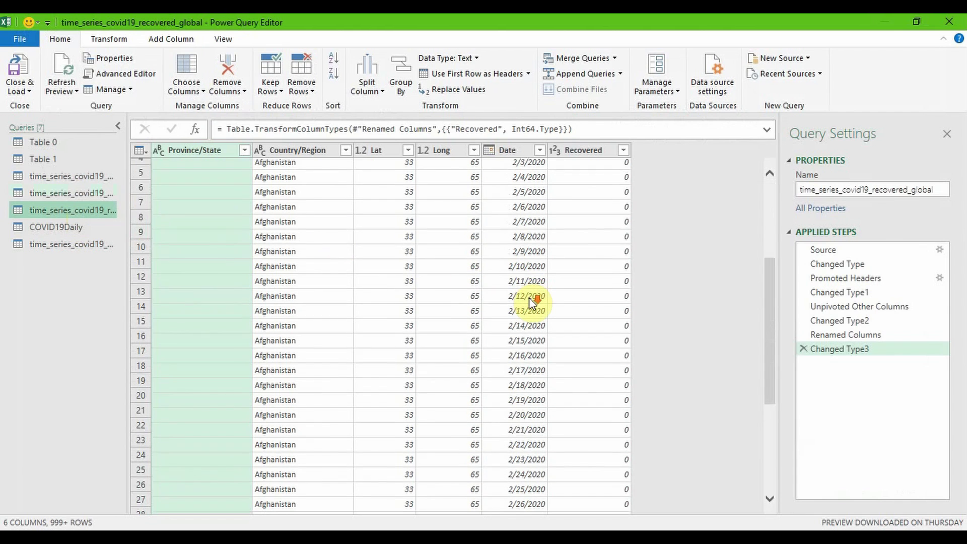
pyautogui.scroll(-6, 528, 298)
pyautogui.scroll(-7, 529, 298)
pyautogui.scroll(-5, 528, 299)
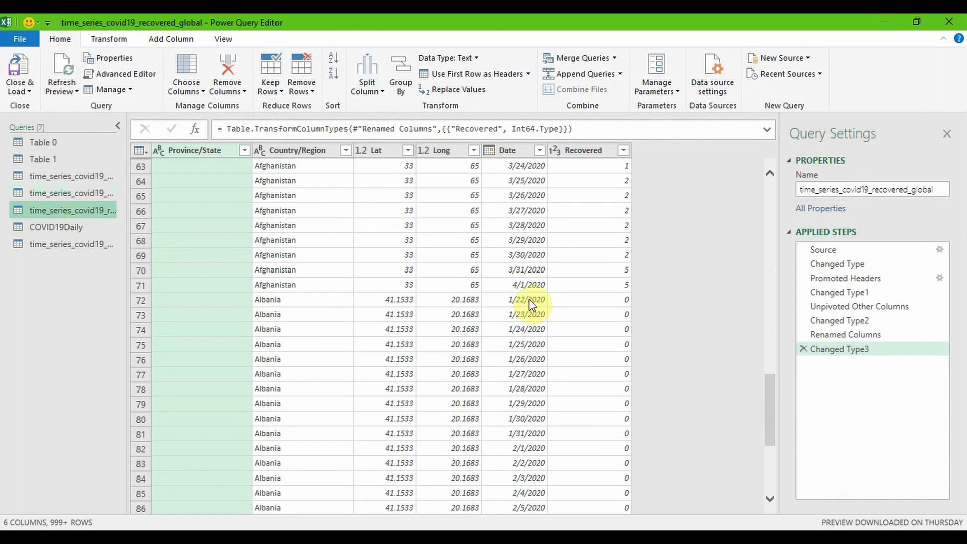
pyautogui.click(527, 284)
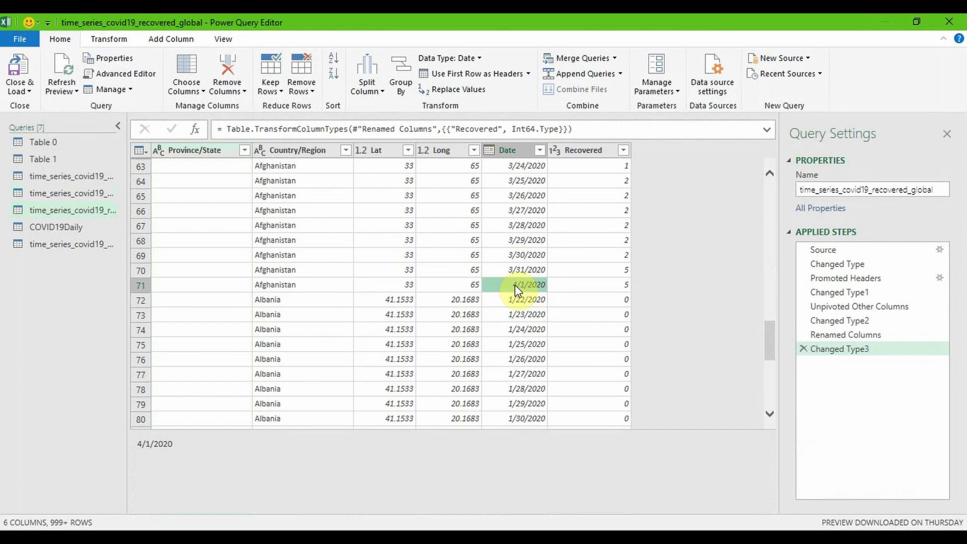
pyautogui.click(18, 211)
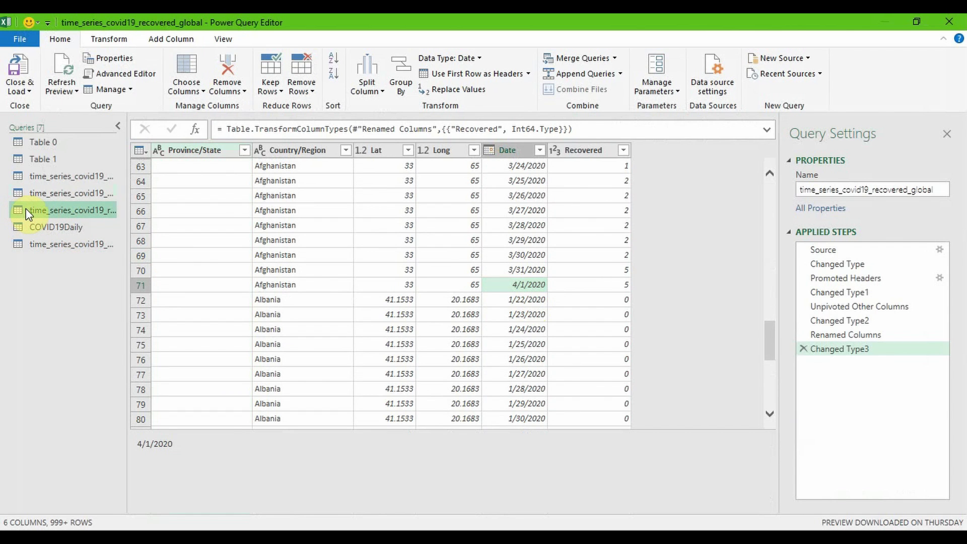
pyautogui.rightClick(38, 210)
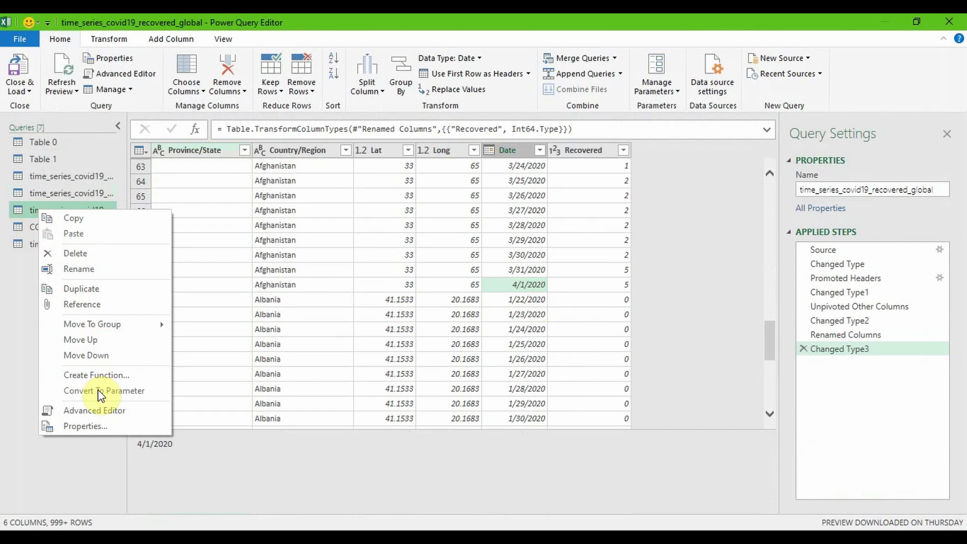
# In the Advanced Editor, change recovered_global's Columns=75 to Columns=76 and apply it.
pyautogui.click(98, 410)
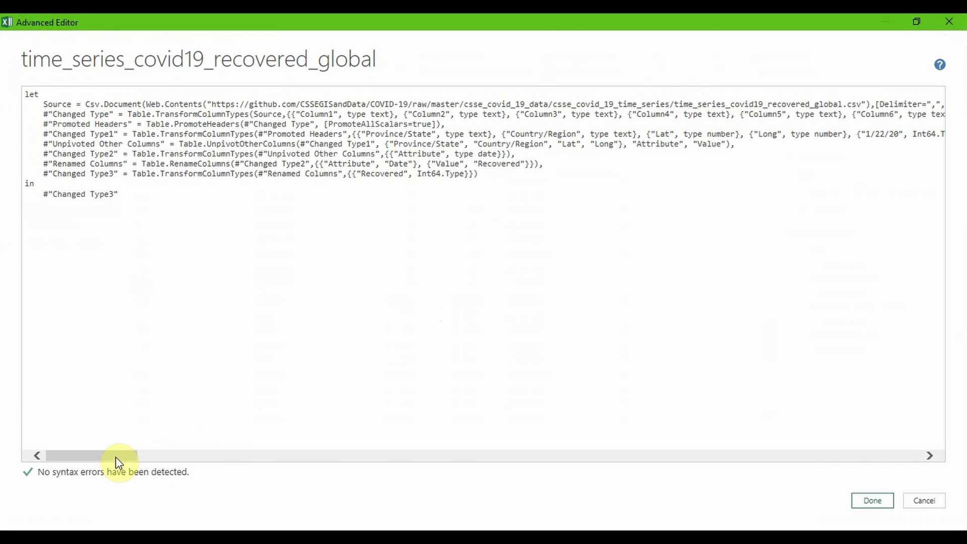
pyautogui.moveTo(116, 456)
pyautogui.mouseDown()
pyautogui.moveTo(222, 468)
pyautogui.moveTo(184, 468)
pyautogui.mouseUp()
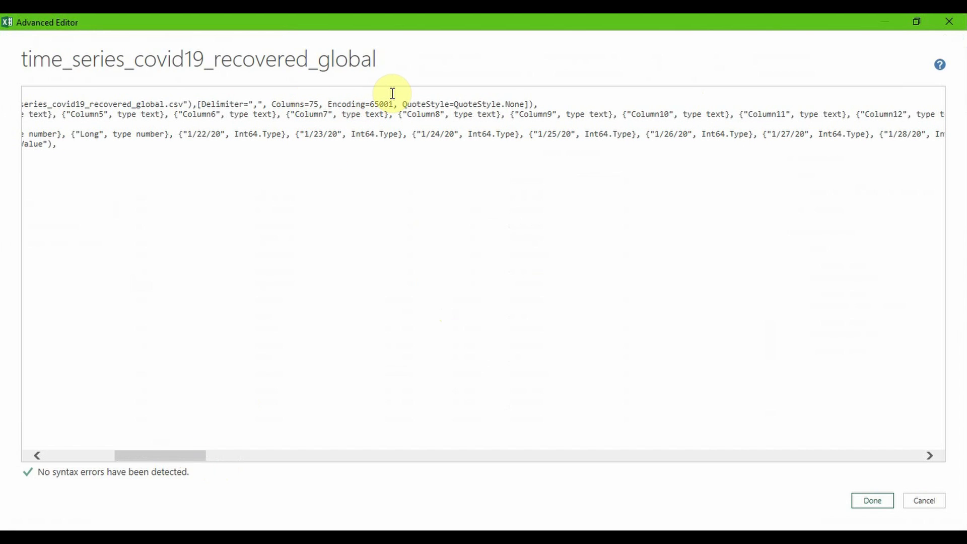
pyautogui.press('Delete')
pyautogui.write('6')
pyautogui.click(881, 501)
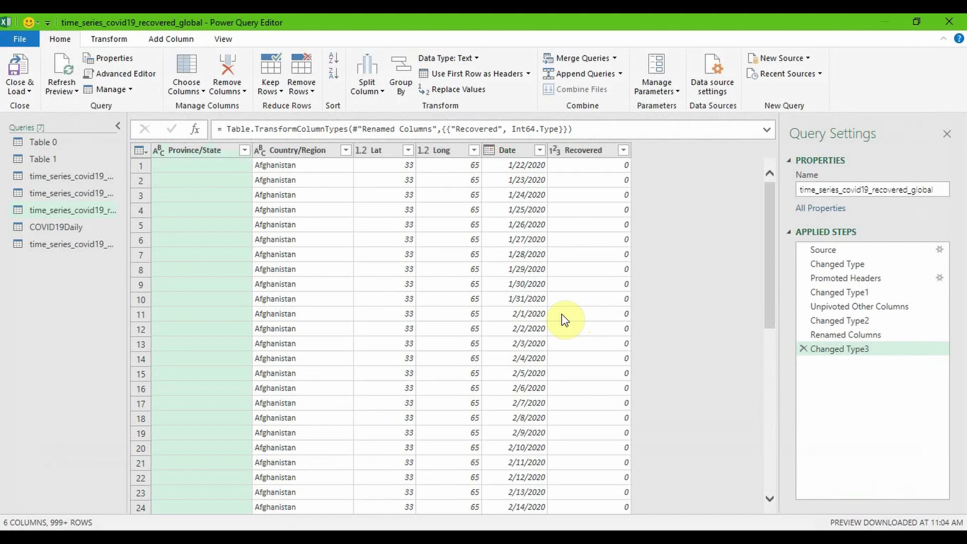
# Confirm the recovered_global preview now has Afghanistan's row 72 dated 4/2/2020.
pyautogui.scroll(-5, 536, 318)
pyautogui.scroll(-3, 535, 313)
pyautogui.scroll(-5, 536, 312)
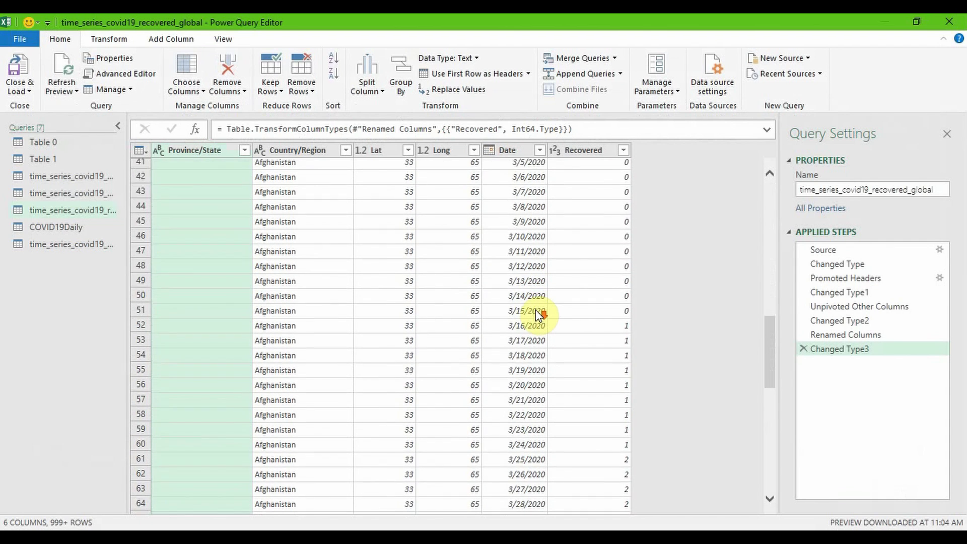
pyautogui.scroll(-4, 536, 309)
pyautogui.scroll(-6, 536, 309)
pyautogui.click(314, 194)
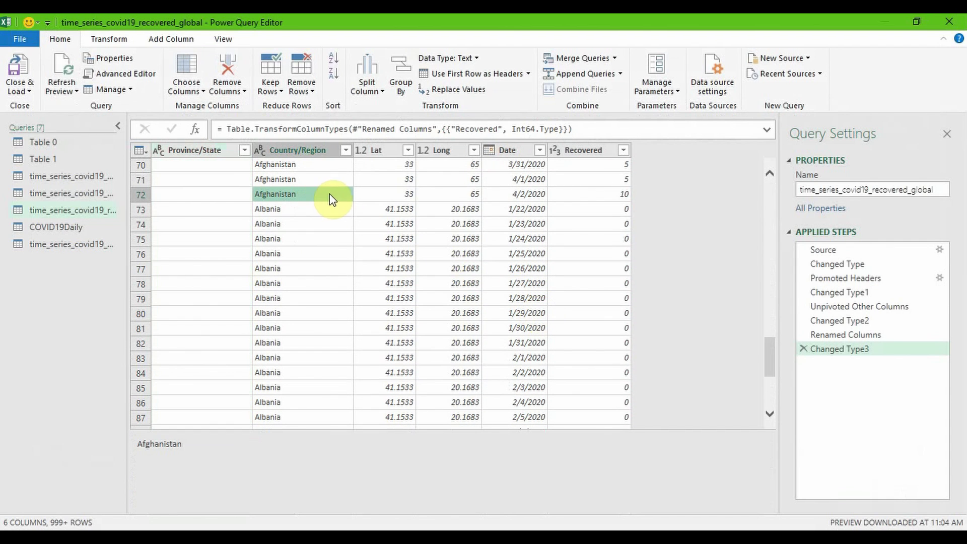
pyautogui.click(521, 196)
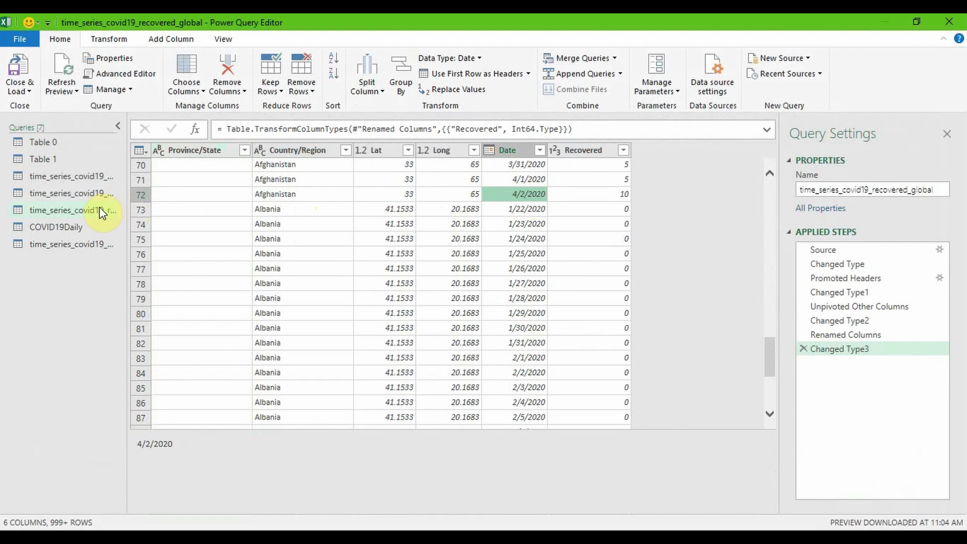
# Confirm the merged COVID19Daily query now runs Afghanistan's rows through 4/2/2020.
pyautogui.click(62, 228)
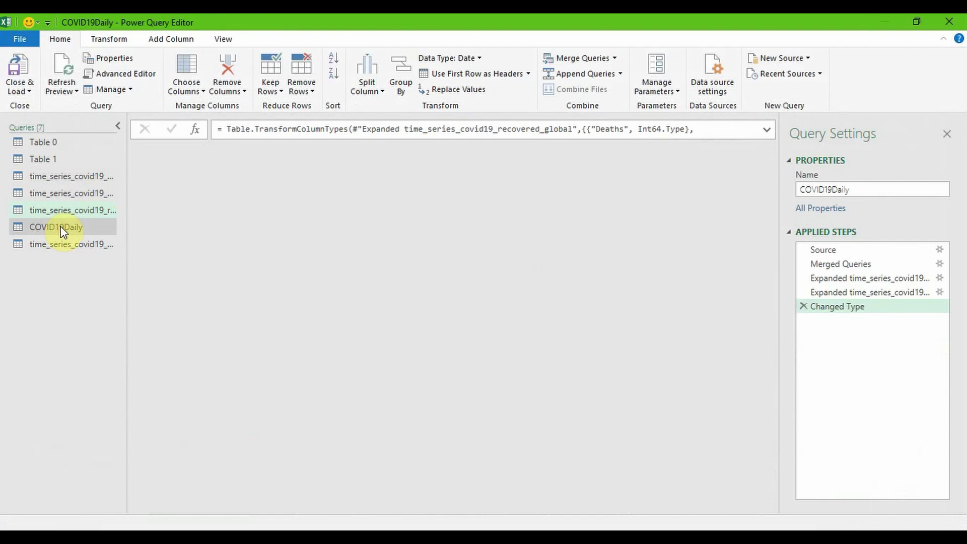
pyautogui.scroll(-1, 509, 246)
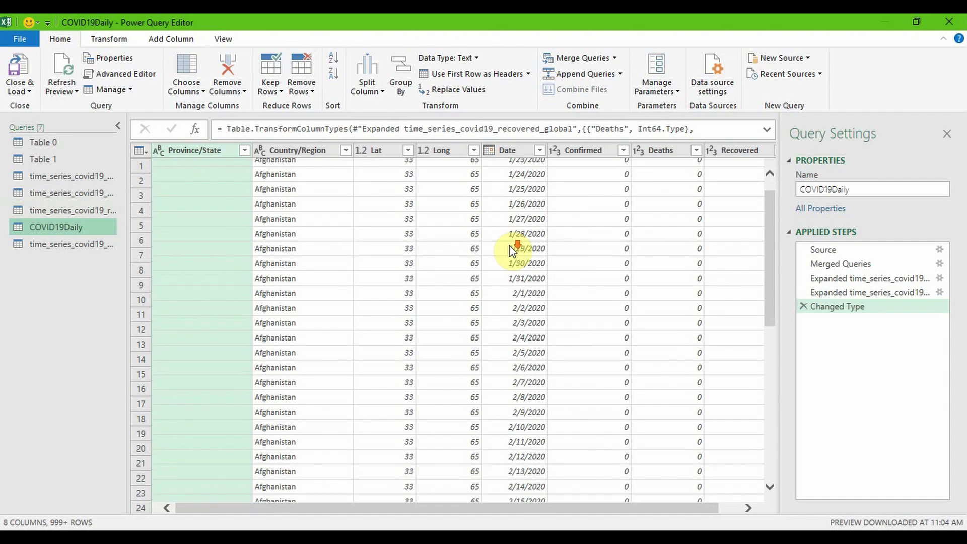
pyautogui.scroll(-7, 509, 246)
pyautogui.scroll(-2, 509, 246)
pyautogui.scroll(-2, 509, 246)
pyautogui.scroll(-4, 509, 246)
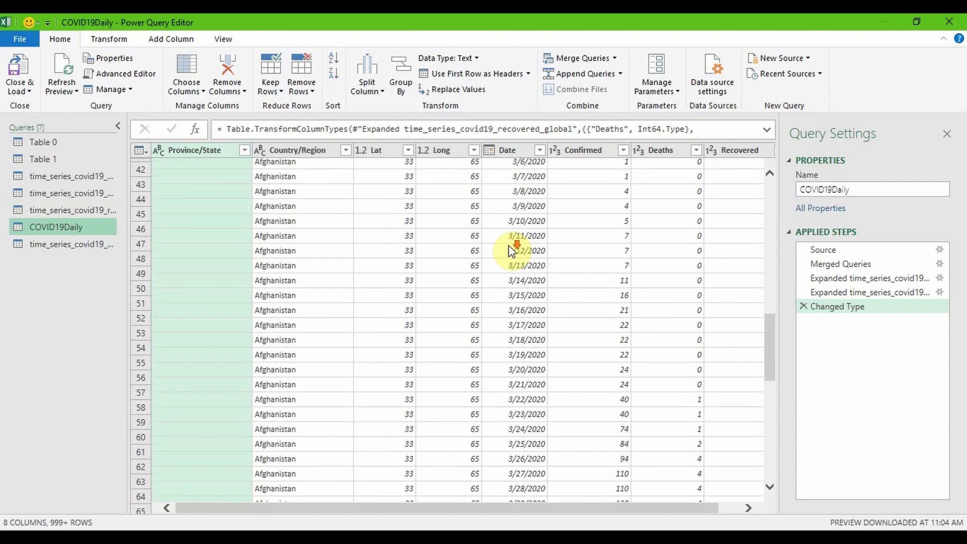
pyautogui.scroll(-6, 509, 246)
pyautogui.click(519, 357)
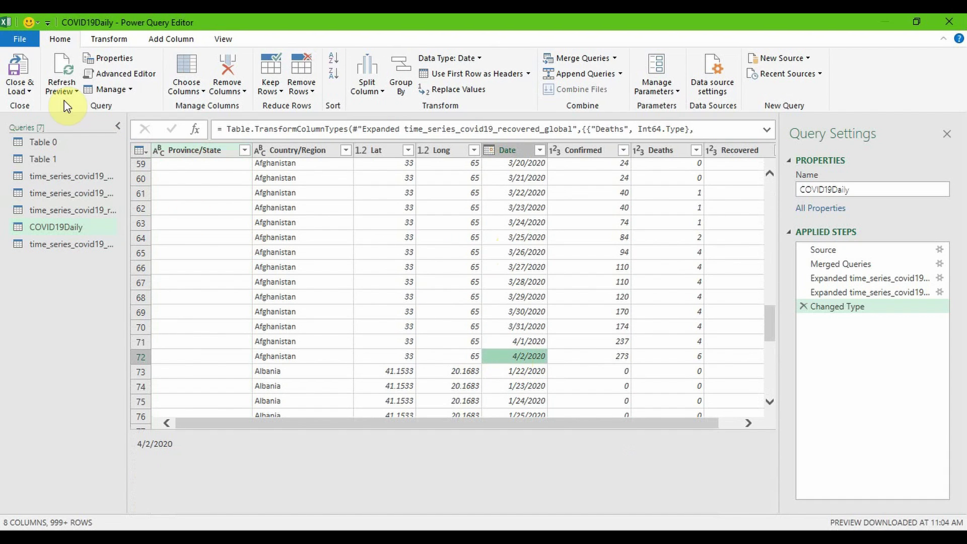
pyautogui.click(15, 86)
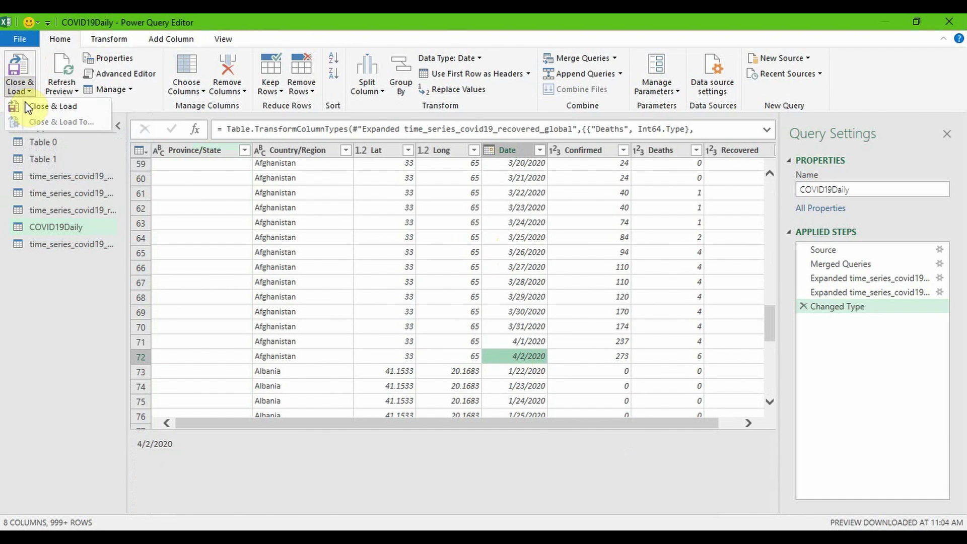
# Close & Load the queries and refresh the COVID19Daily table on the worksheet.
pyautogui.click(26, 105)
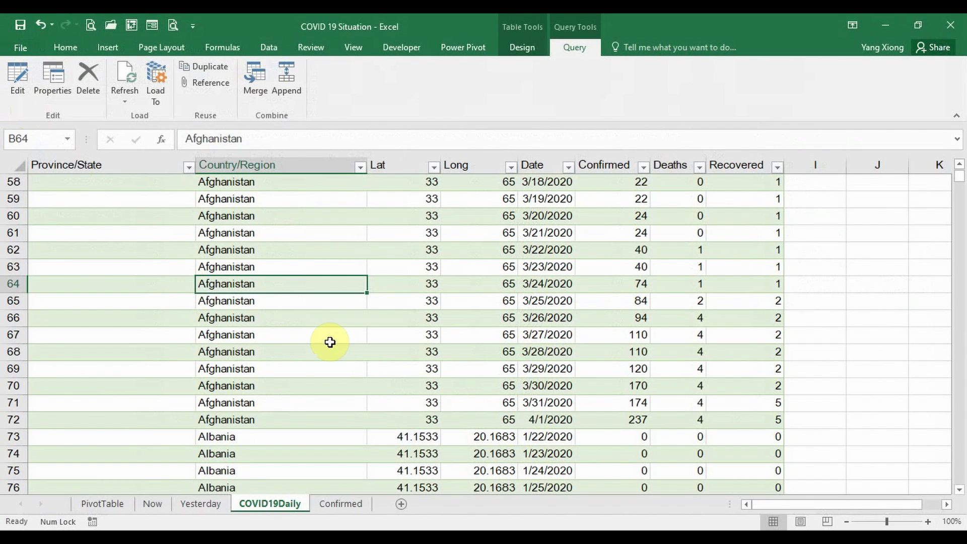
pyautogui.click(537, 422)
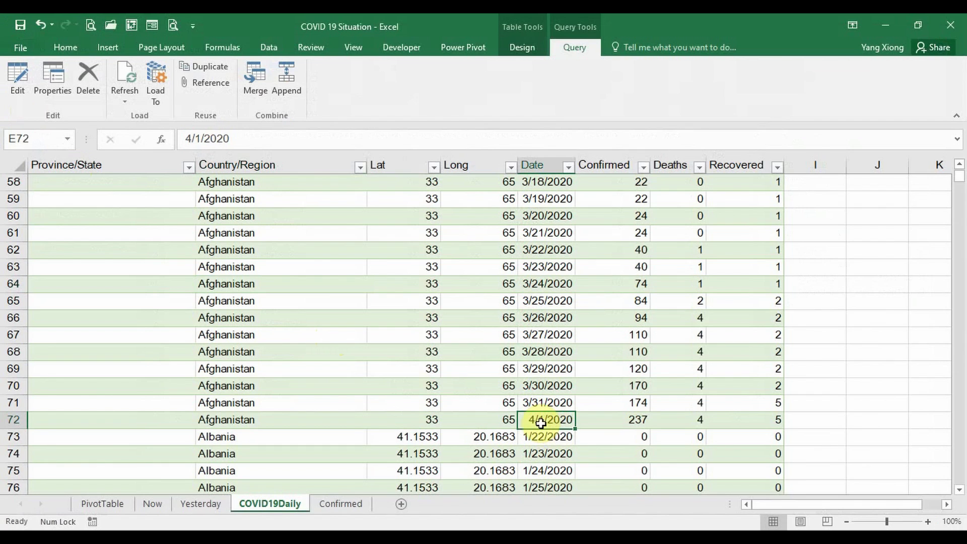
pyautogui.click(125, 101)
pyautogui.click(132, 116)
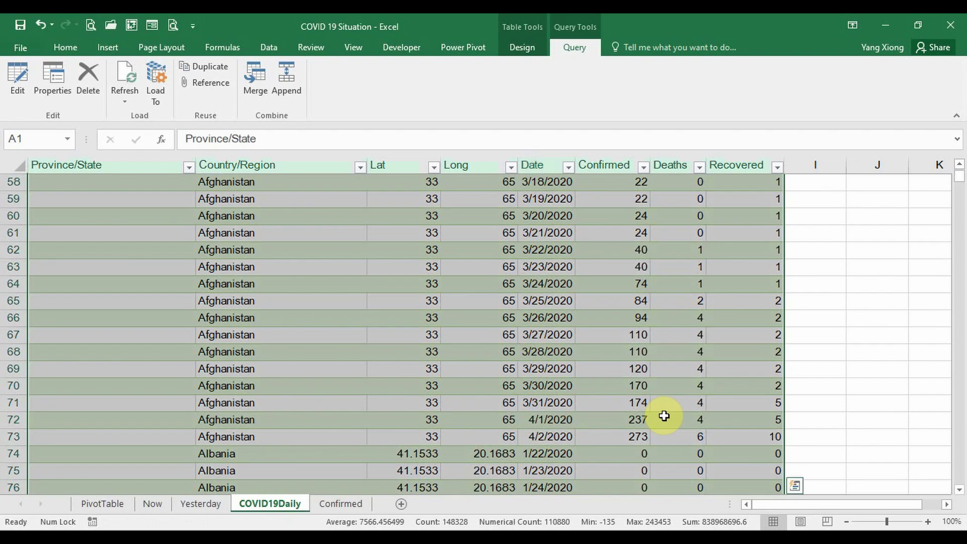
# Verify row 73's 4/2/2020 values (273 confirmed, 6 deaths, 10 recovered) and save the workbook.
pyautogui.click(556, 435)
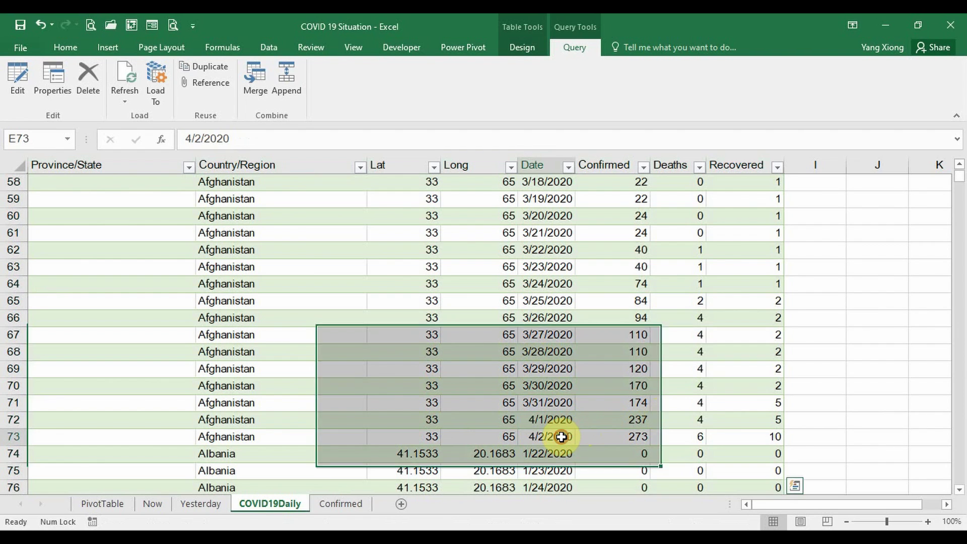
pyautogui.click(509, 437)
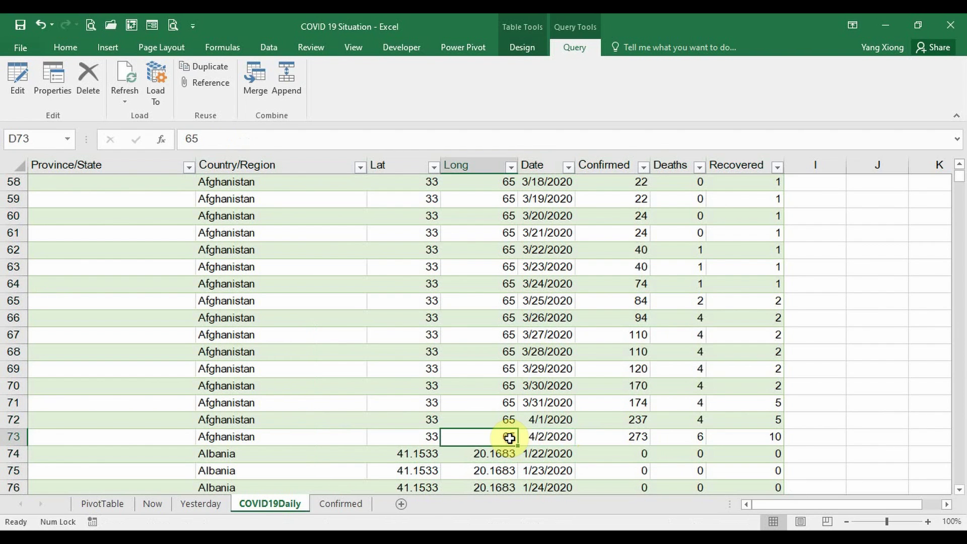
pyautogui.click(538, 437)
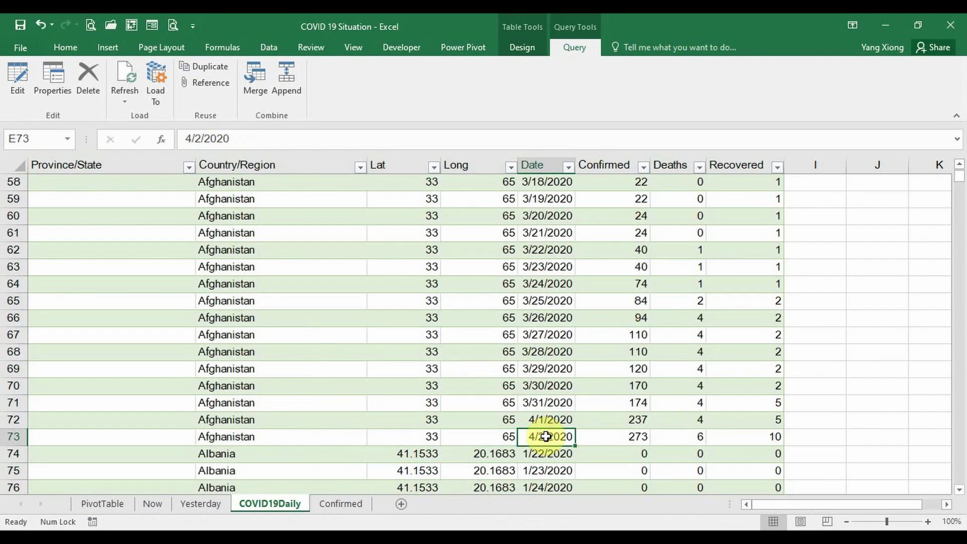
pyautogui.click(639, 437)
pyautogui.click(706, 438)
pyautogui.click(768, 438)
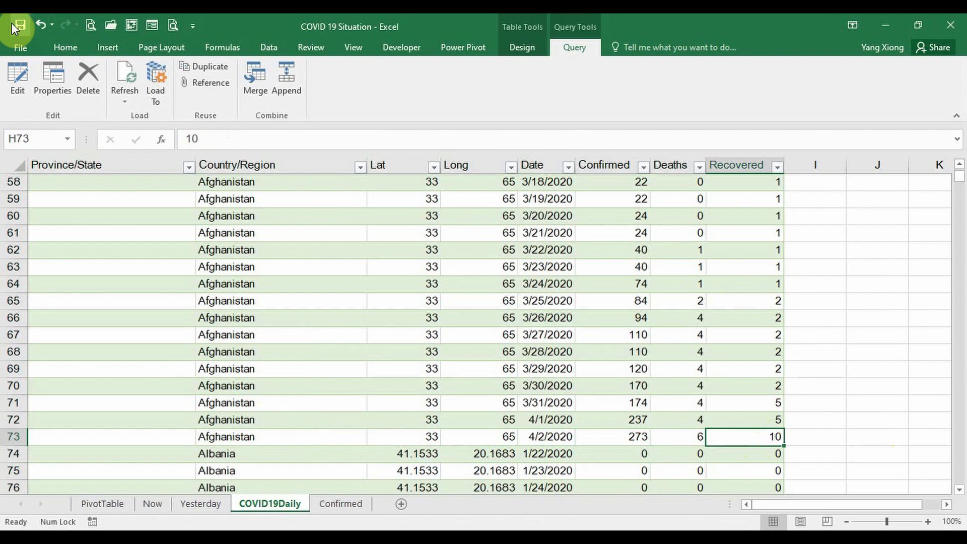
pyautogui.click(20, 27)
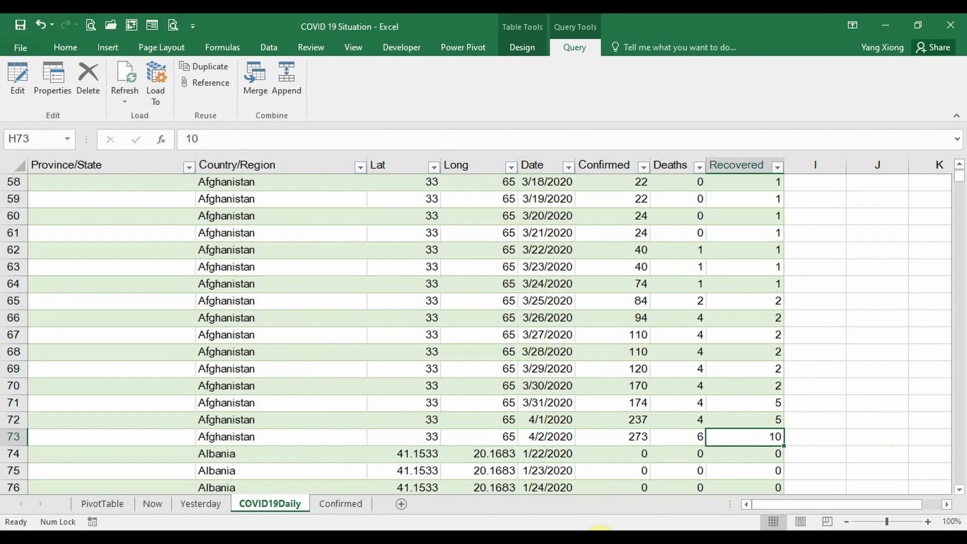